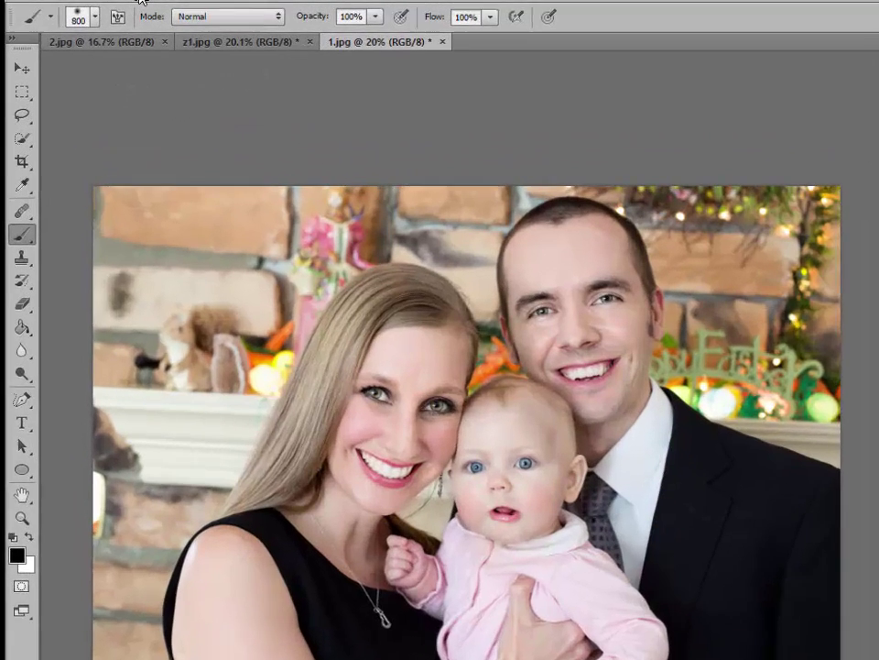
Step: Check the pixel dimensions and resolution of the family photo 1.jpg, leaving its image size settings as they are
click(108, 1)
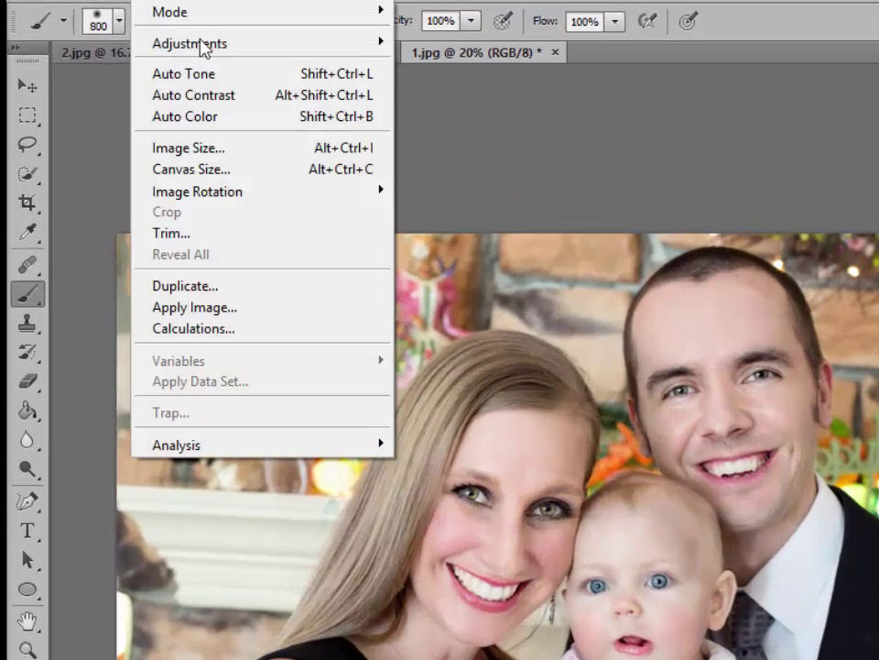
click(254, 154)
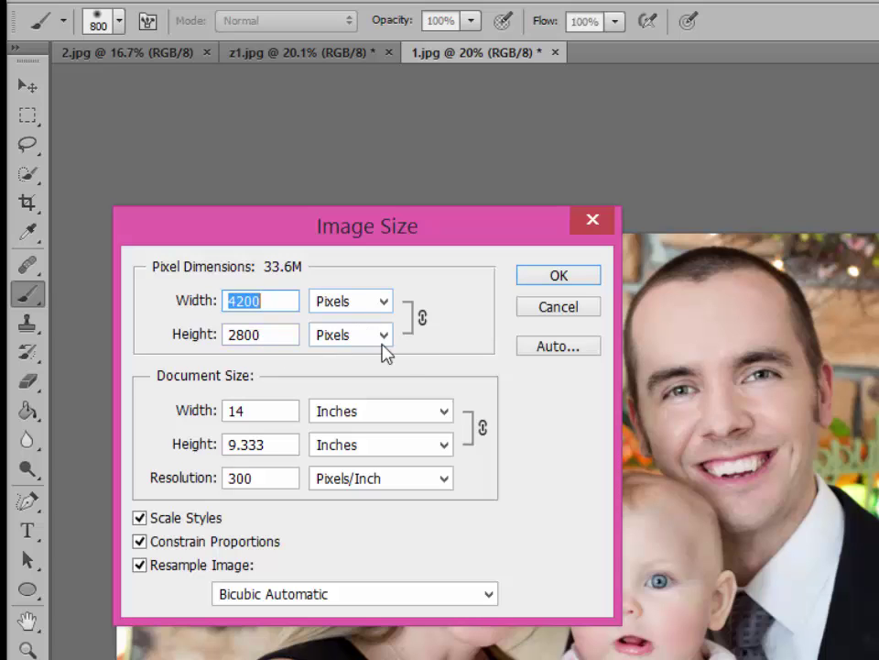
click(591, 222)
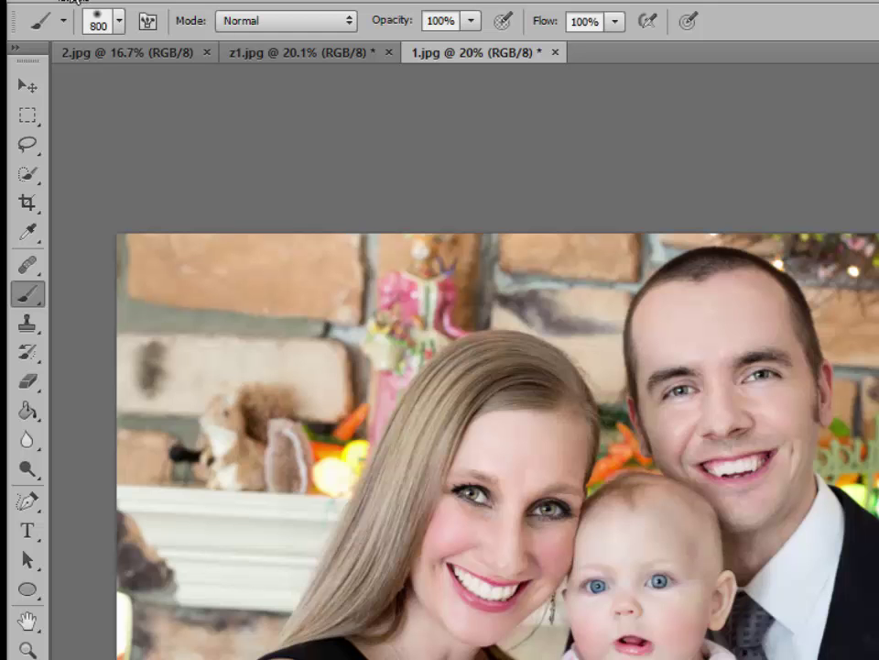
Step: Create a new 4200 by 2800 pixel RGB document at 300 pixels/inch with a white background
click(80, 2)
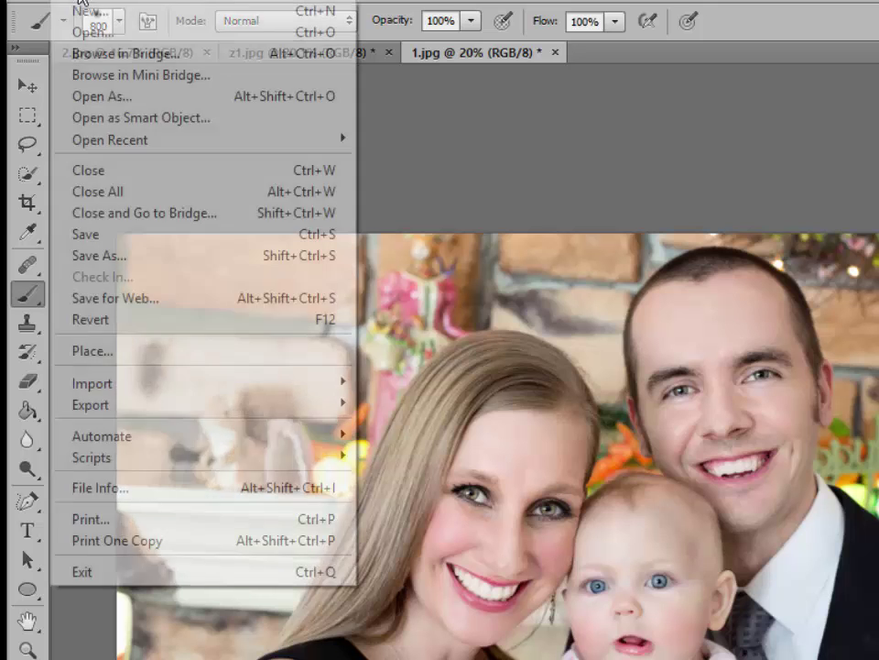
click(142, 17)
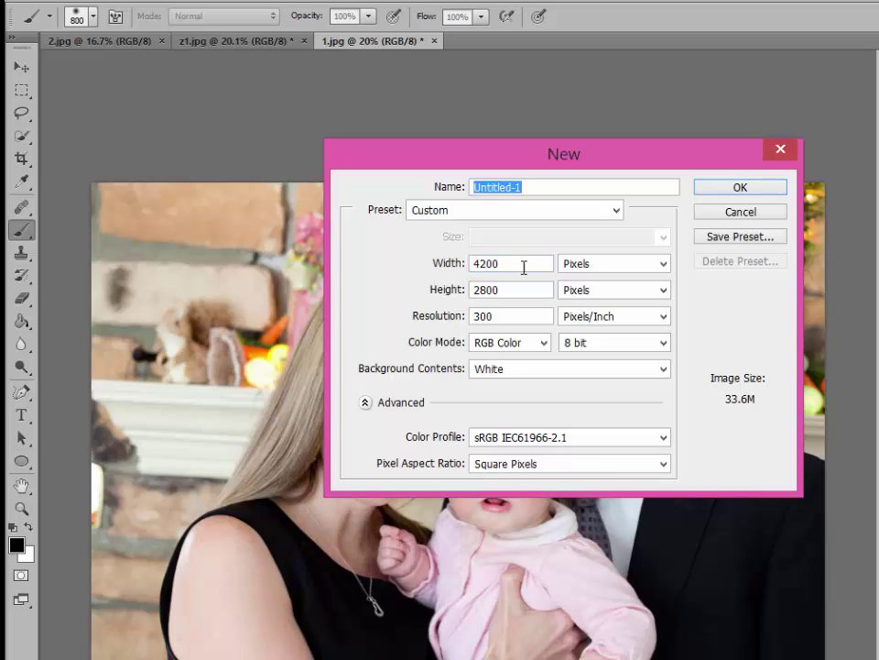
click(509, 266)
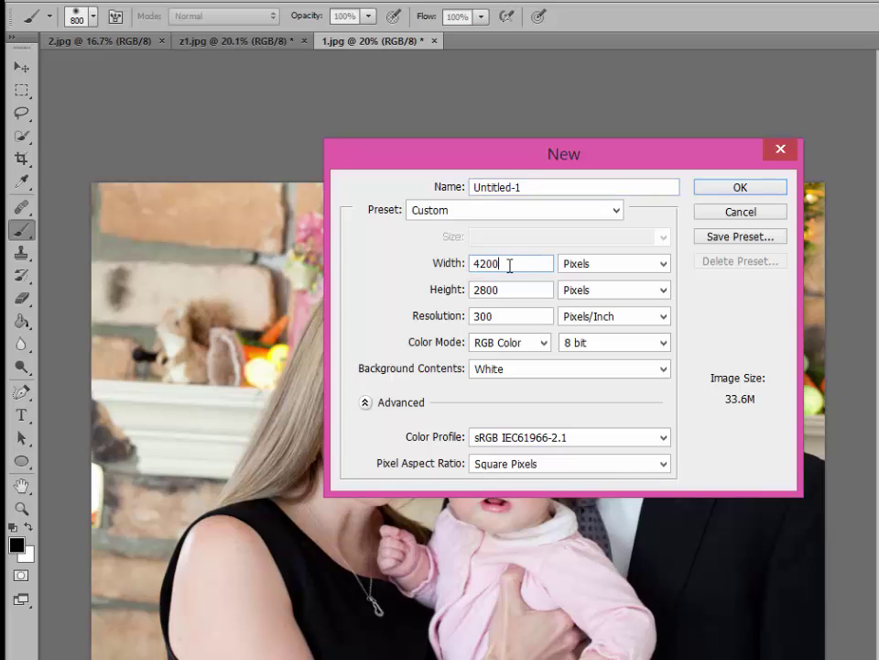
drag(494, 265, 442, 262)
text(42000)
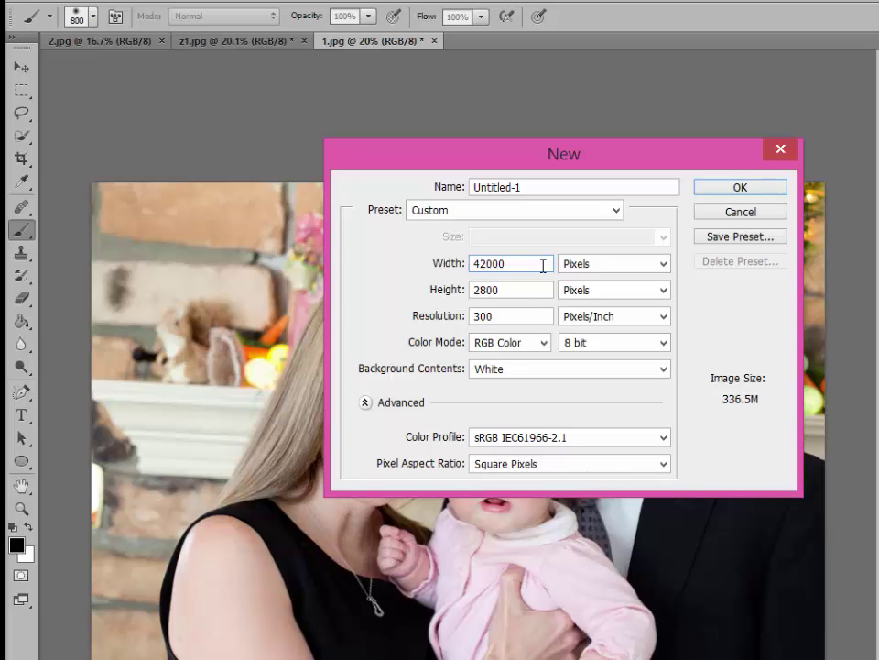
key(BackSpace)
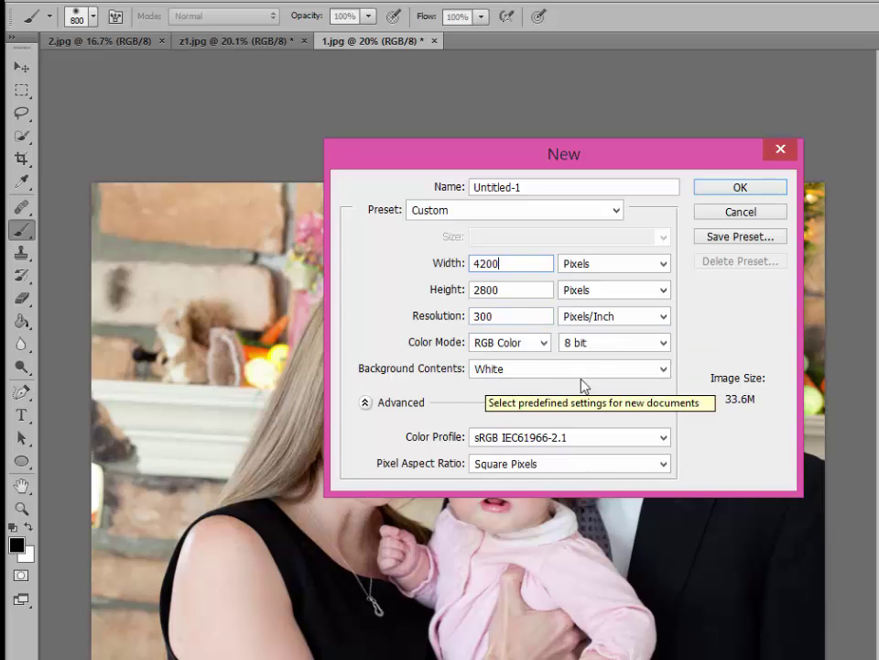
click(663, 369)
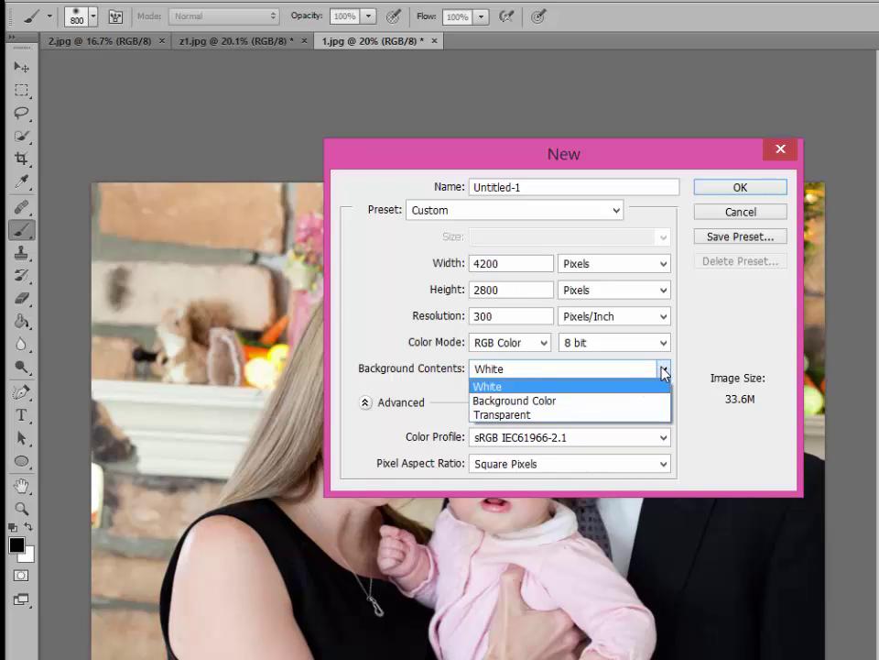
click(663, 369)
click(575, 389)
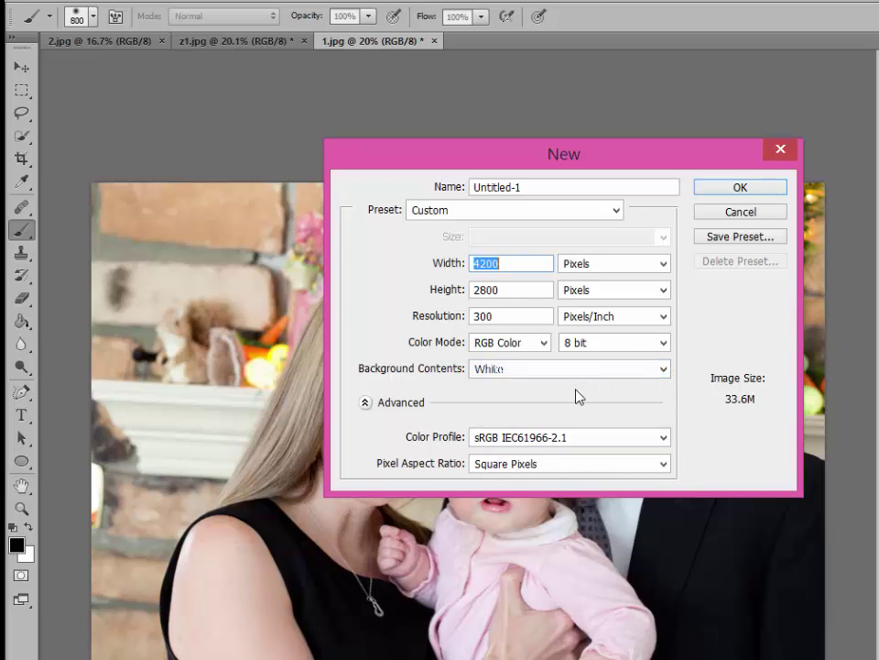
click(732, 189)
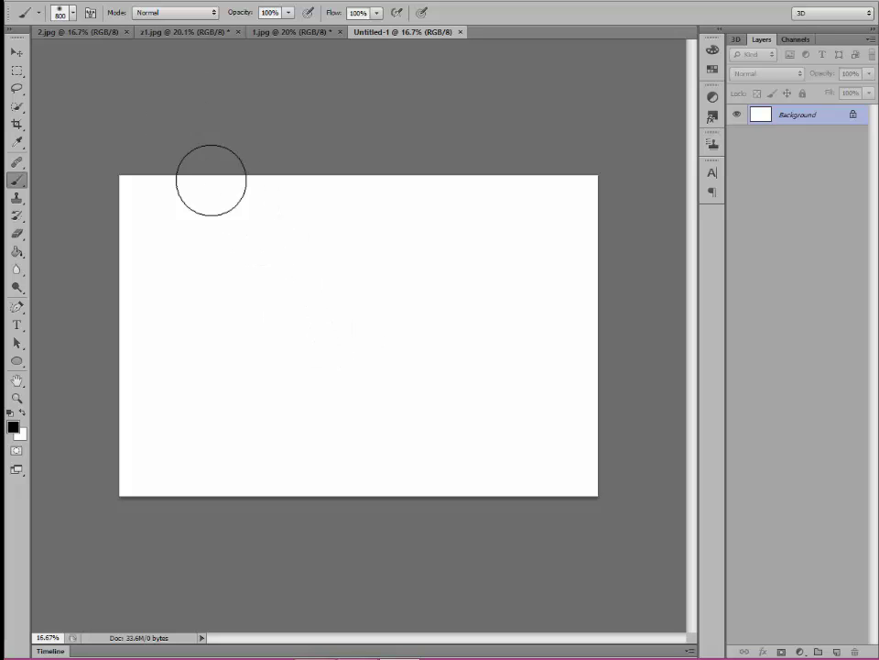
Step: Float 2.jpg in its own window and copy its bokeh image into the blank document with the Move tool
click(80, 33)
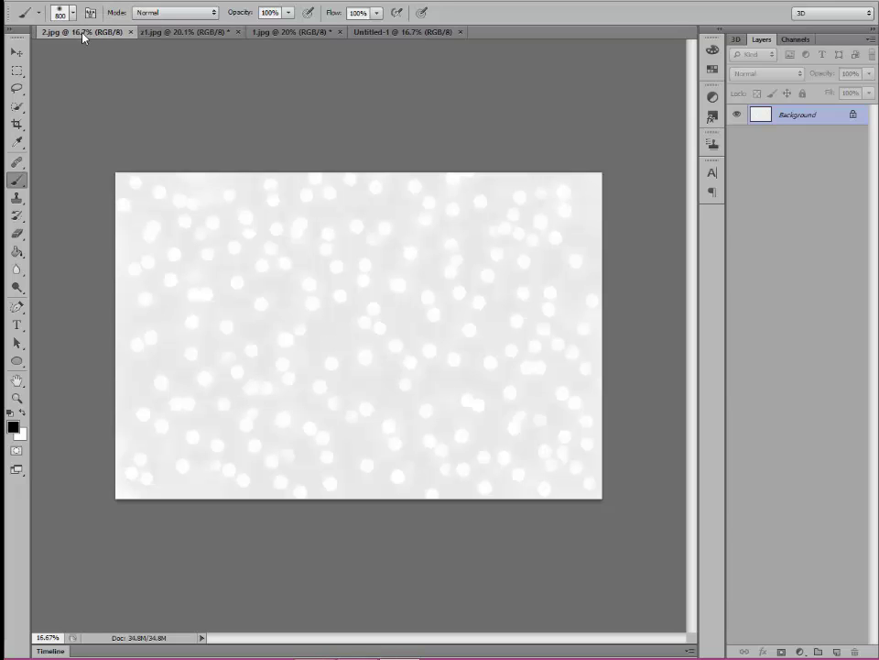
drag(81, 34, 461, 282)
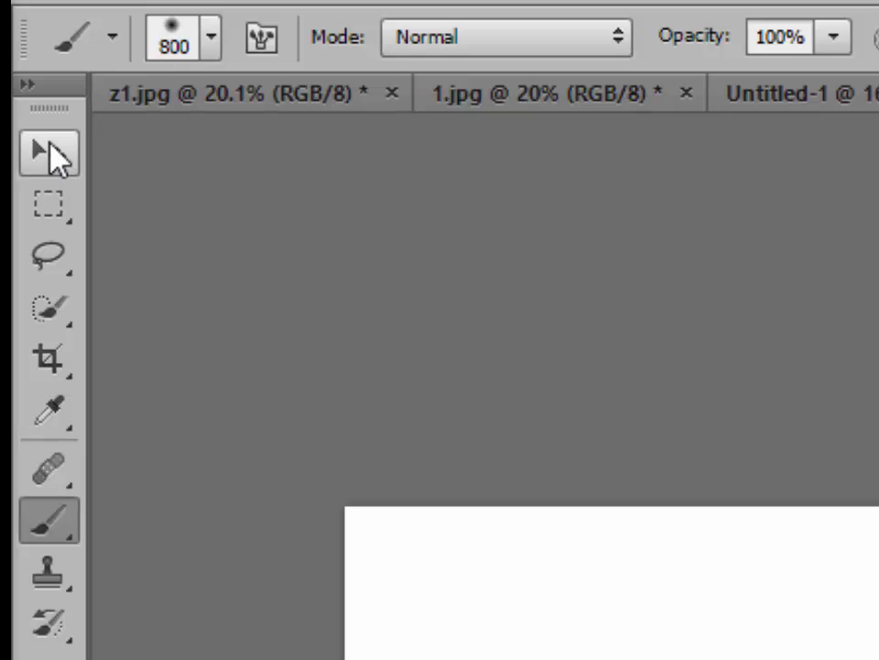
click(55, 154)
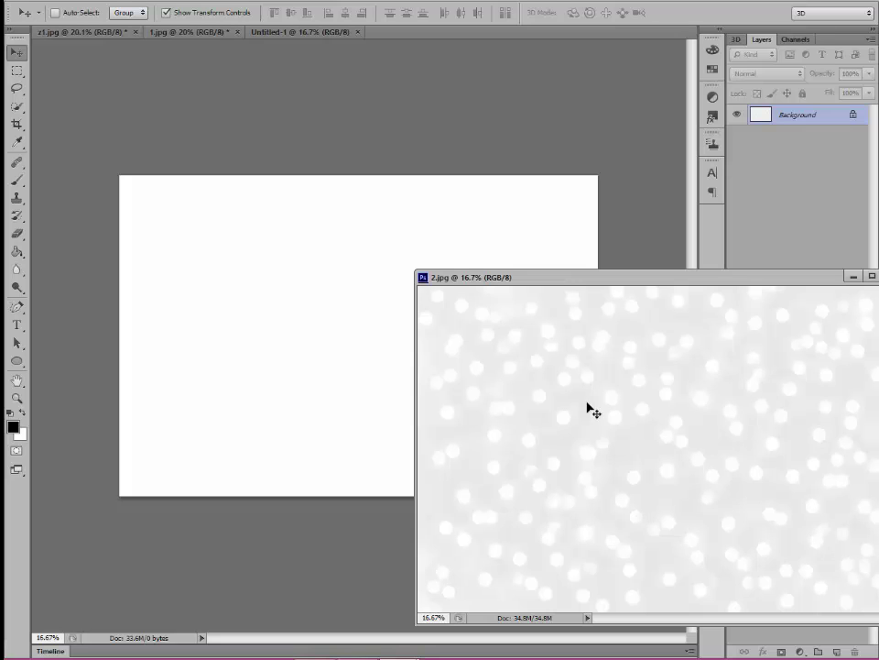
drag(591, 412, 489, 363)
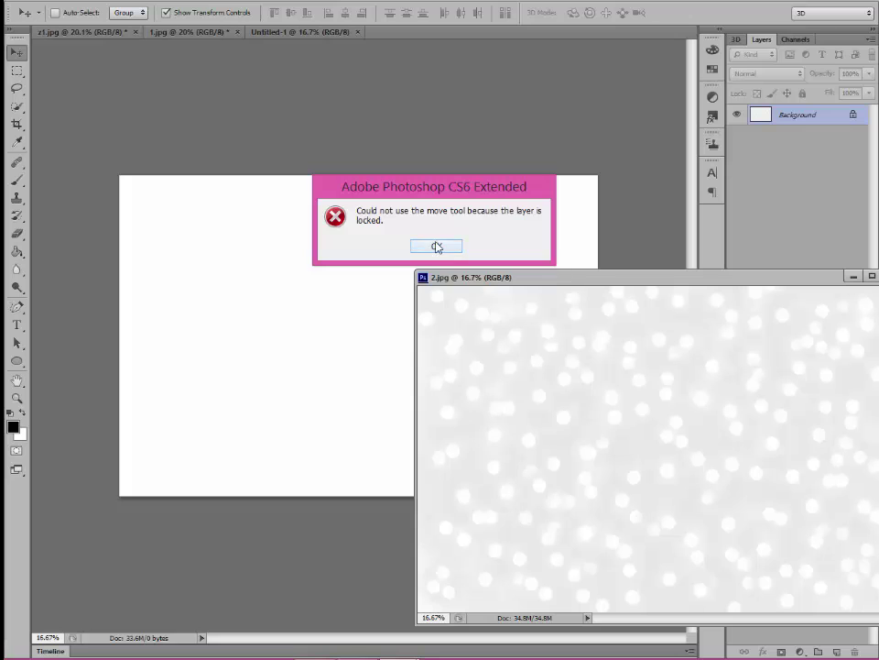
click(437, 246)
drag(585, 369, 308, 290)
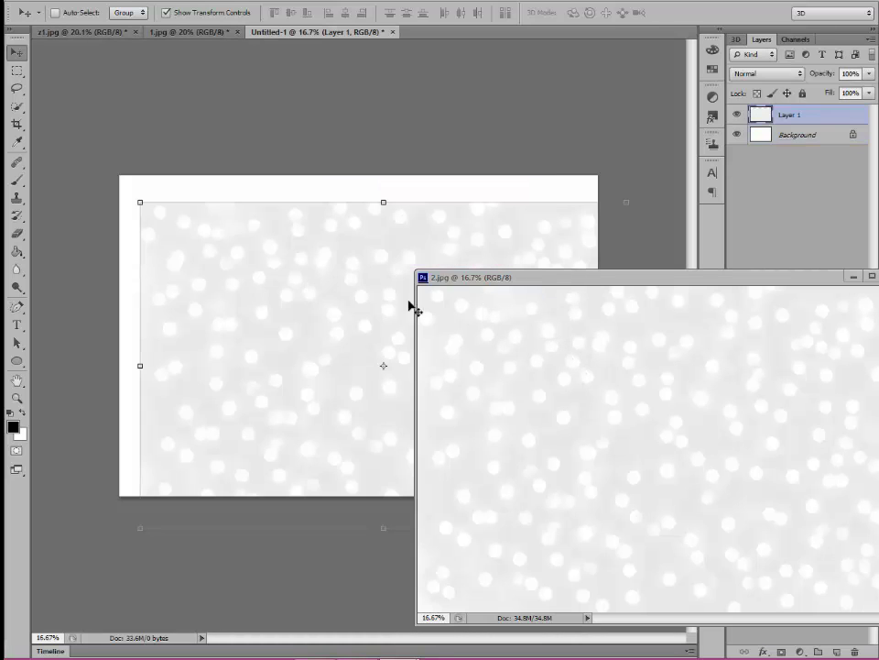
Step: Close 2.jpg and move the bokeh layer so that it covers the whole canvas
drag(594, 280, 498, 392)
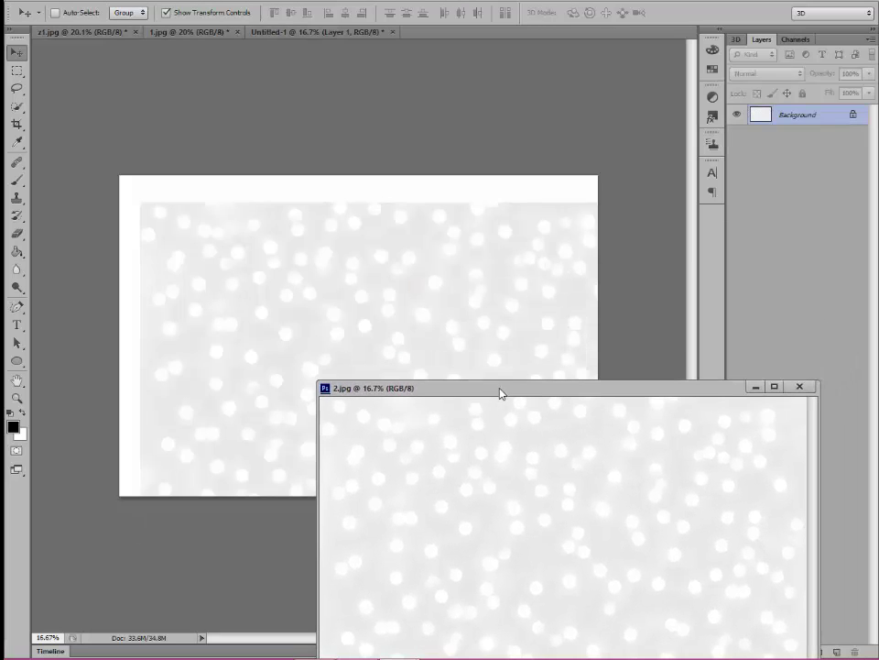
click(800, 386)
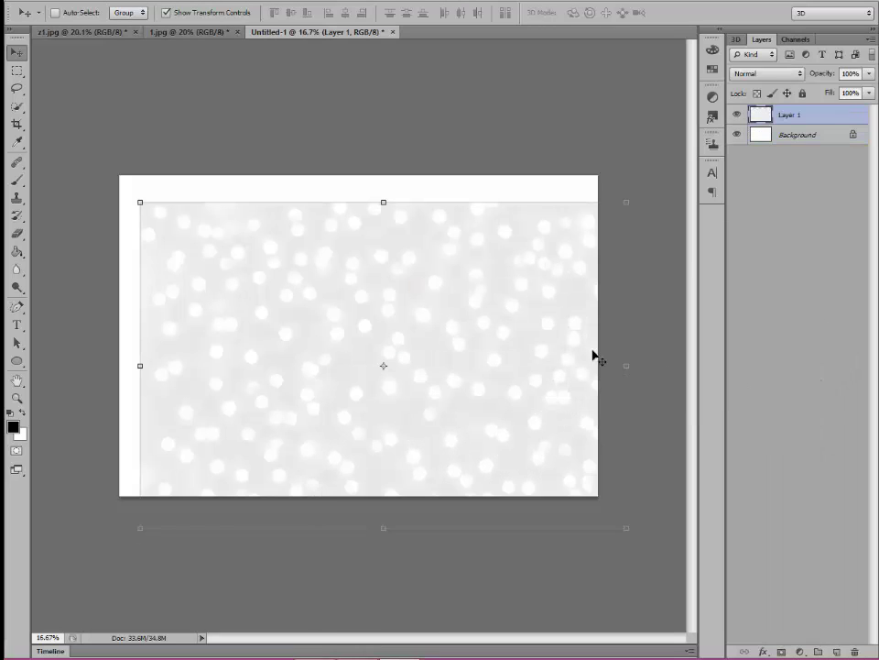
drag(260, 289, 238, 265)
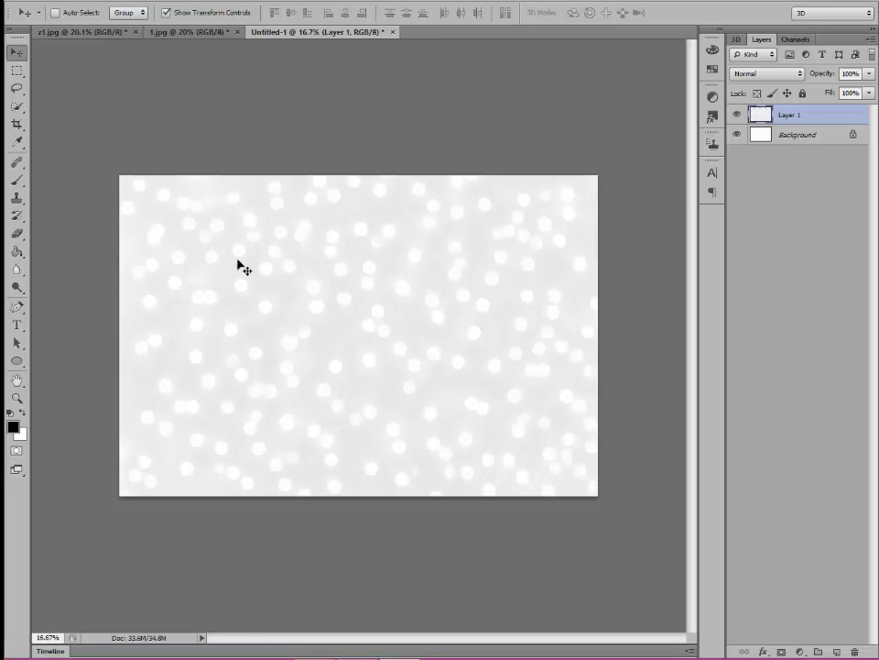
Step: Flatten the bokeh layer and the white background into a single layer
click(17, 70)
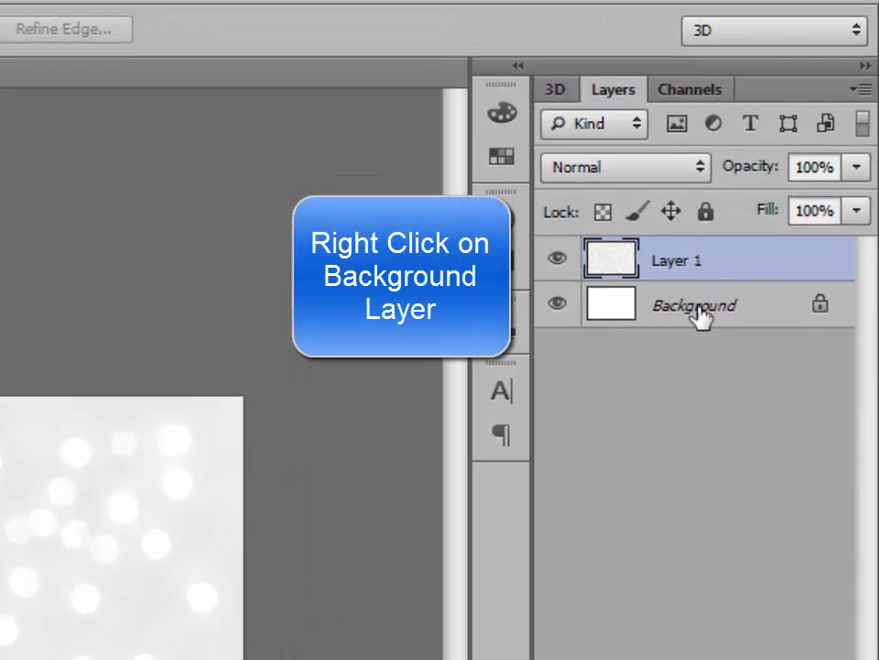
right_click(798, 137)
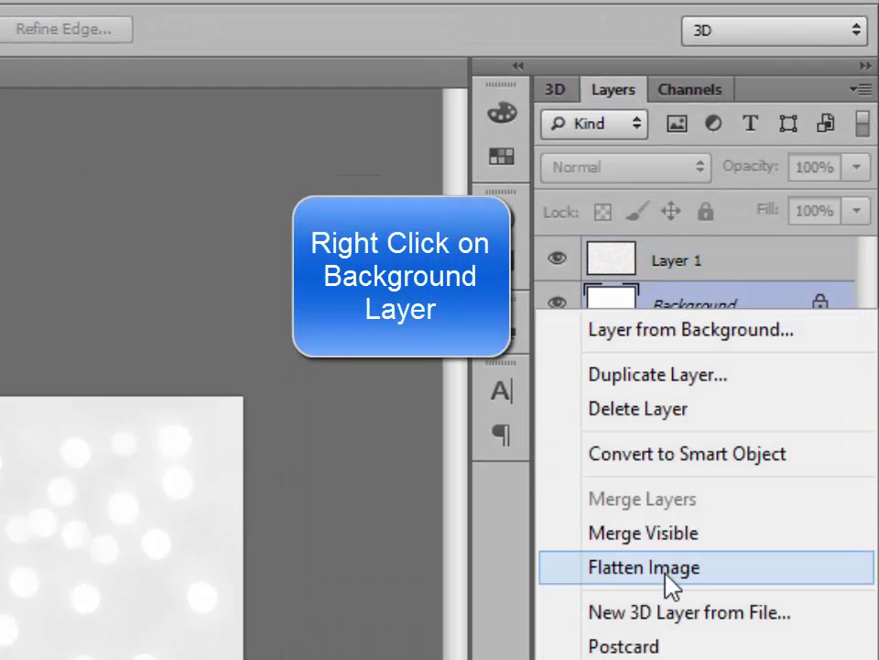
click(667, 568)
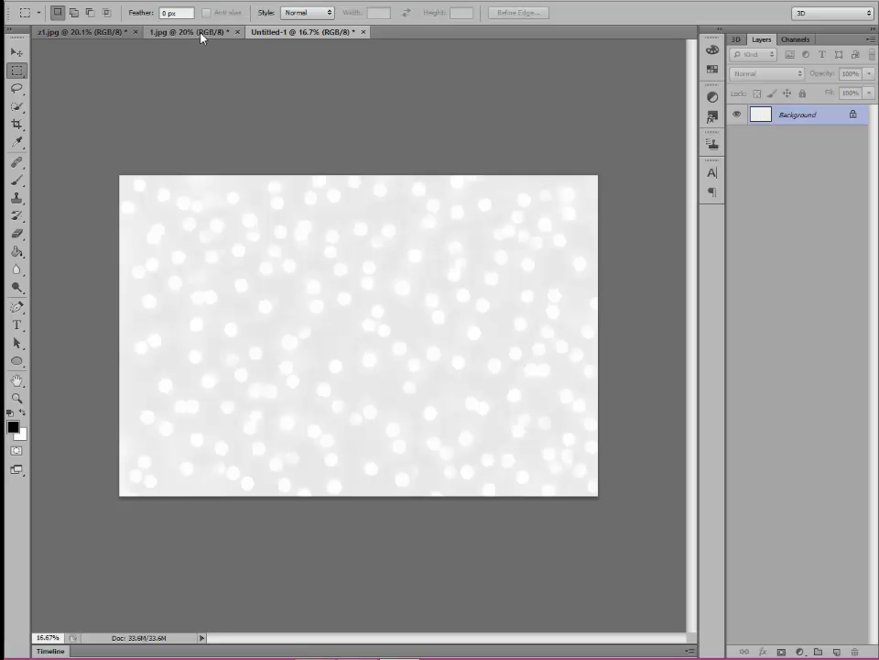
Step: In 1.jpg, select the woman's hair, face and shoulder with the Quick Selection tool at brush size 80
click(199, 33)
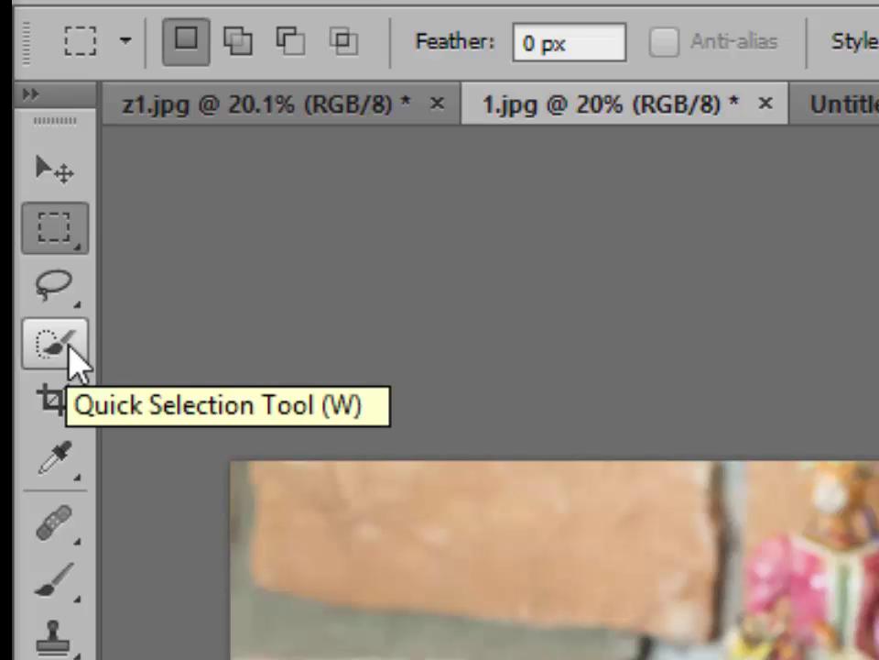
click(69, 357)
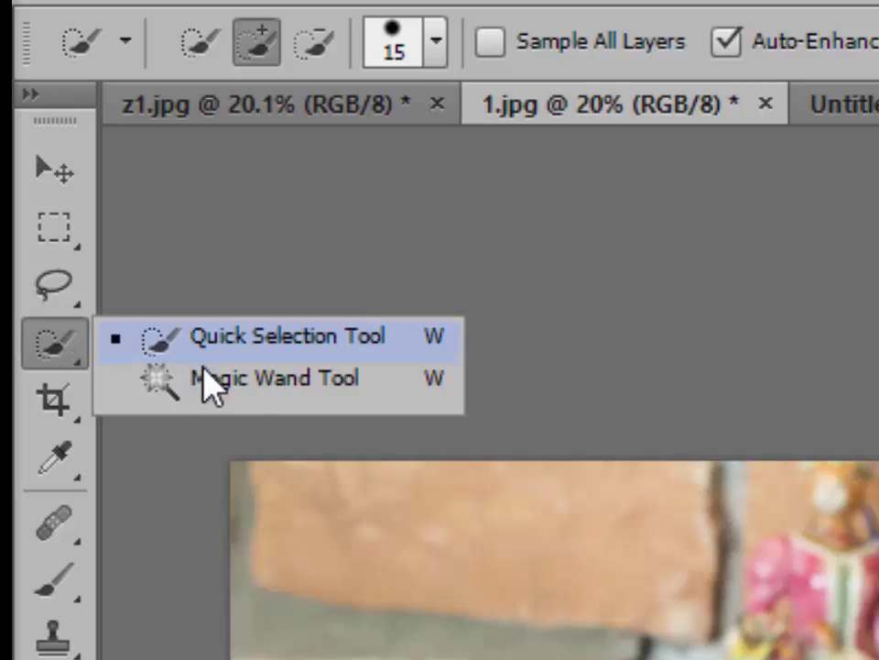
click(274, 394)
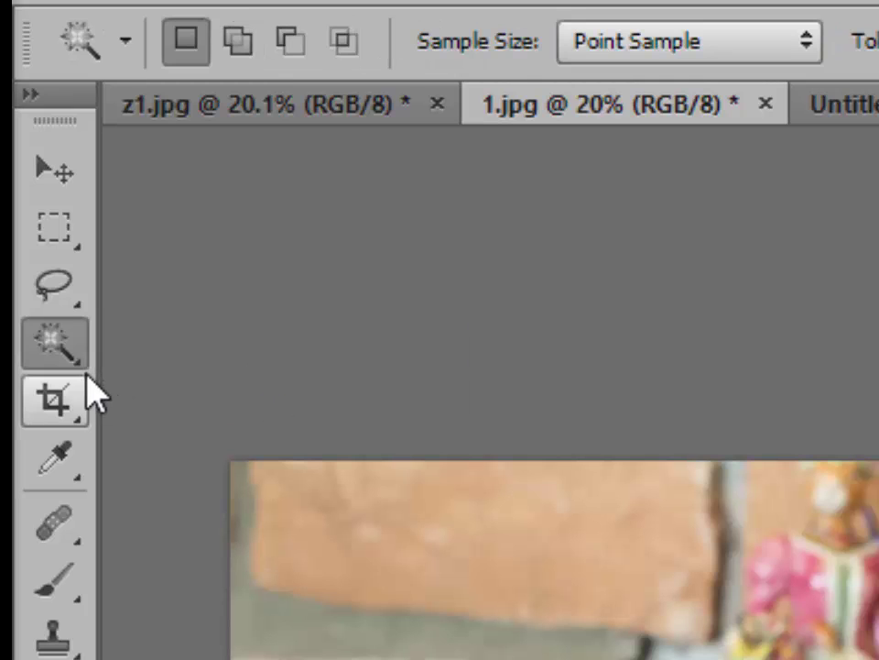
click(83, 364)
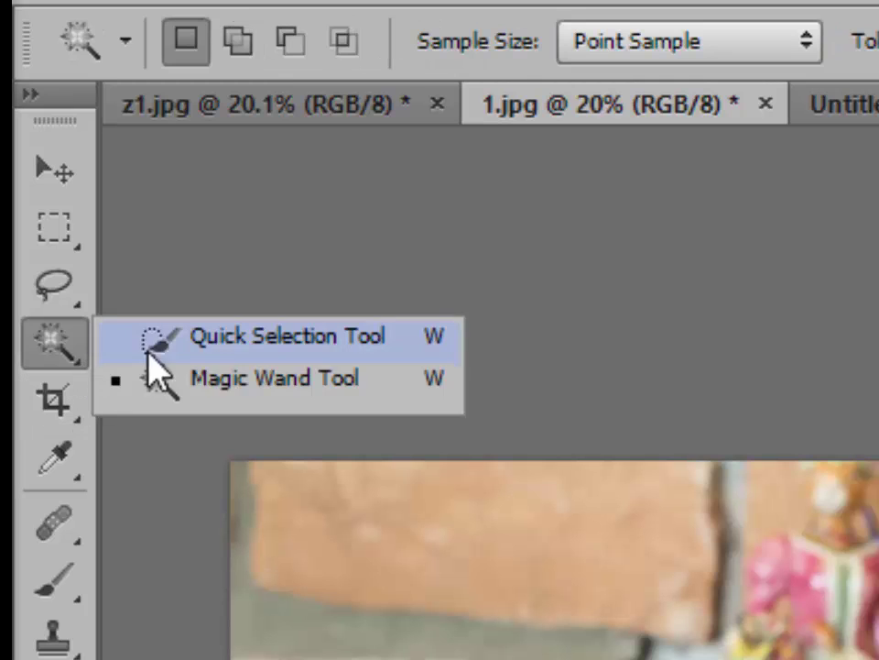
click(254, 348)
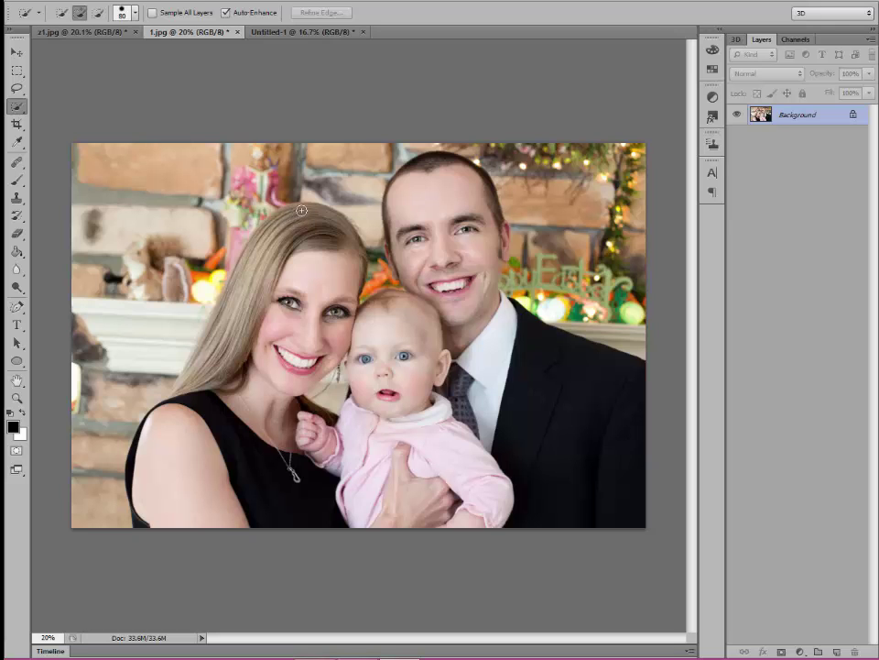
click(306, 210)
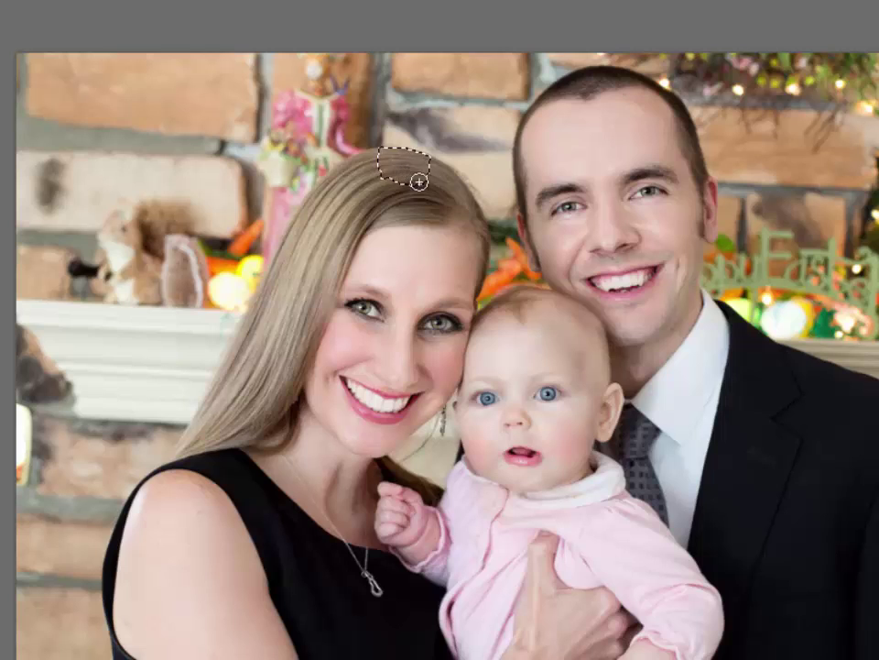
mouse_move(406, 171)
mouse_down()
mouse_move(343, 180)
mouse_move(332, 194)
mouse_move(337, 215)
mouse_move(328, 200)
mouse_move(315, 203)
mouse_move(433, 215)
mouse_move(452, 256)
mouse_move(427, 275)
mouse_up()
mouse_move(355, 244)
mouse_down()
mouse_move(304, 282)
mouse_move(303, 241)
mouse_move(273, 363)
mouse_move(272, 304)
mouse_move(246, 372)
mouse_move(353, 314)
mouse_move(370, 363)
mouse_move(342, 411)
mouse_move(327, 427)
mouse_move(233, 396)
mouse_move(209, 423)
mouse_move(266, 307)
mouse_move(237, 440)
mouse_move(192, 492)
mouse_move(120, 540)
mouse_up()
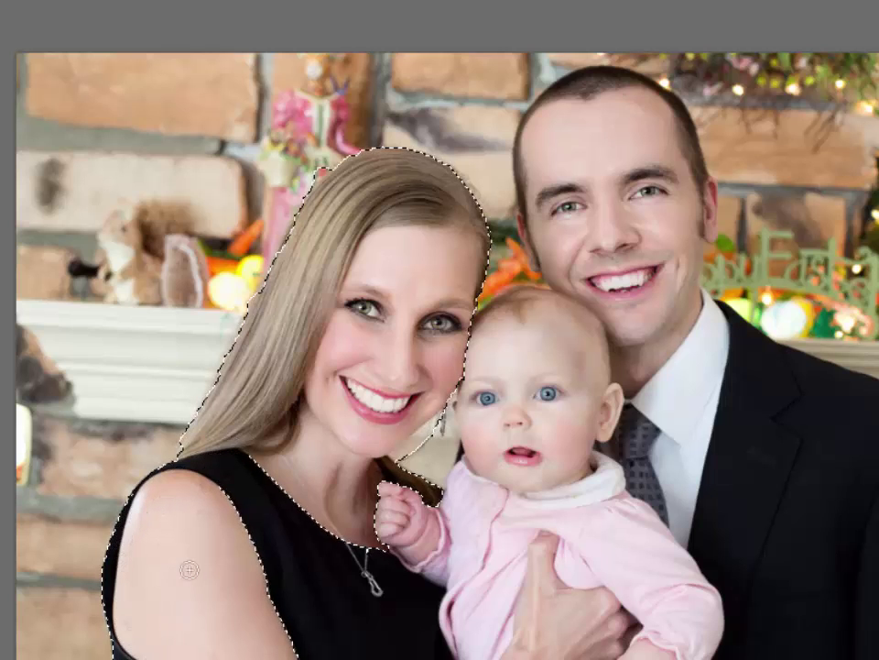
Step: Extend the selection over the baby and the man, including his head, suit, shirt and tie
mouse_move(383, 502)
mouse_down()
mouse_move(428, 547)
mouse_move(510, 565)
mouse_move(519, 517)
mouse_move(505, 403)
mouse_move(514, 379)
mouse_move(537, 362)
mouse_up()
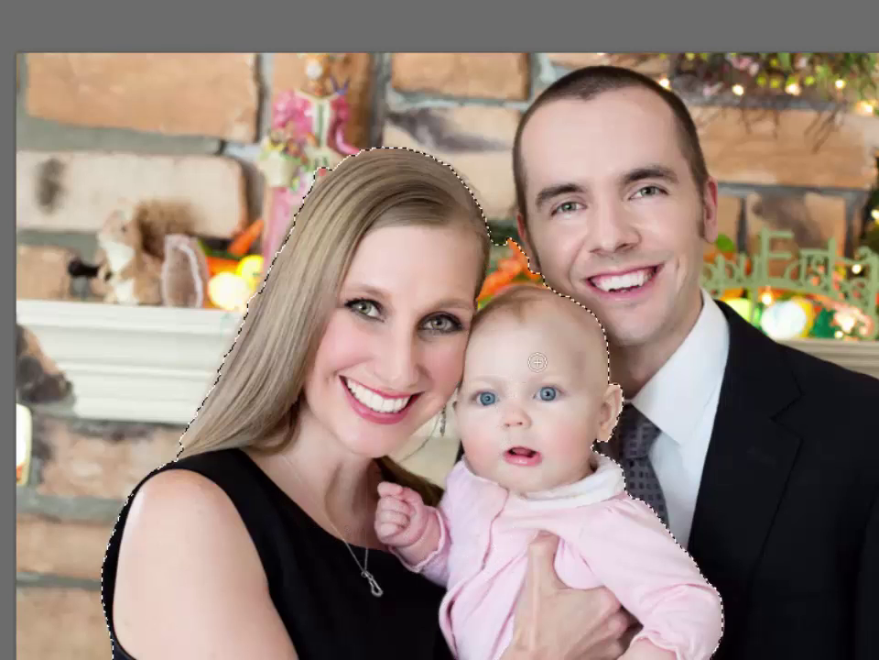
mouse_move(582, 309)
mouse_down()
mouse_move(579, 272)
mouse_move(557, 276)
mouse_move(553, 148)
mouse_up()
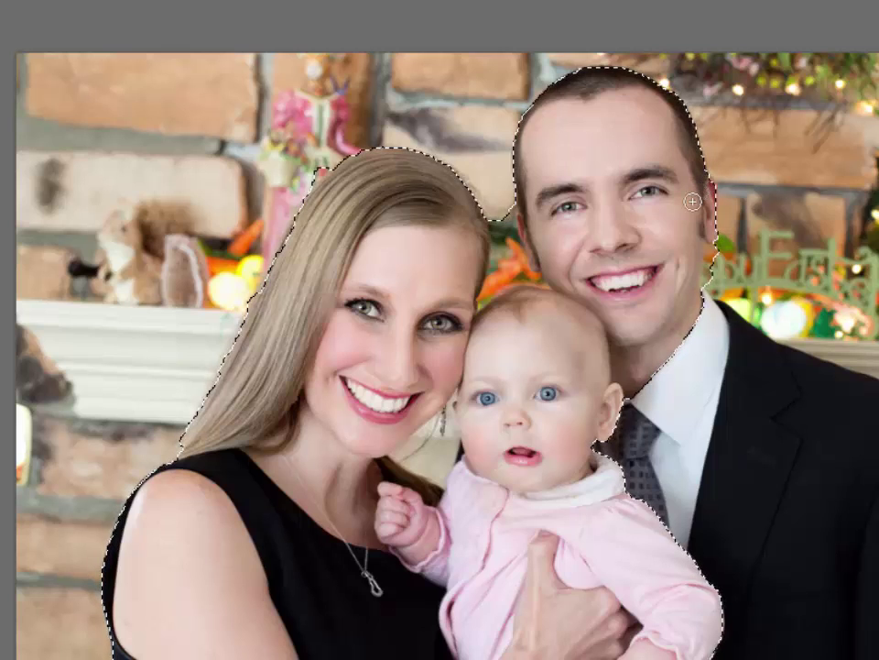
click(794, 398)
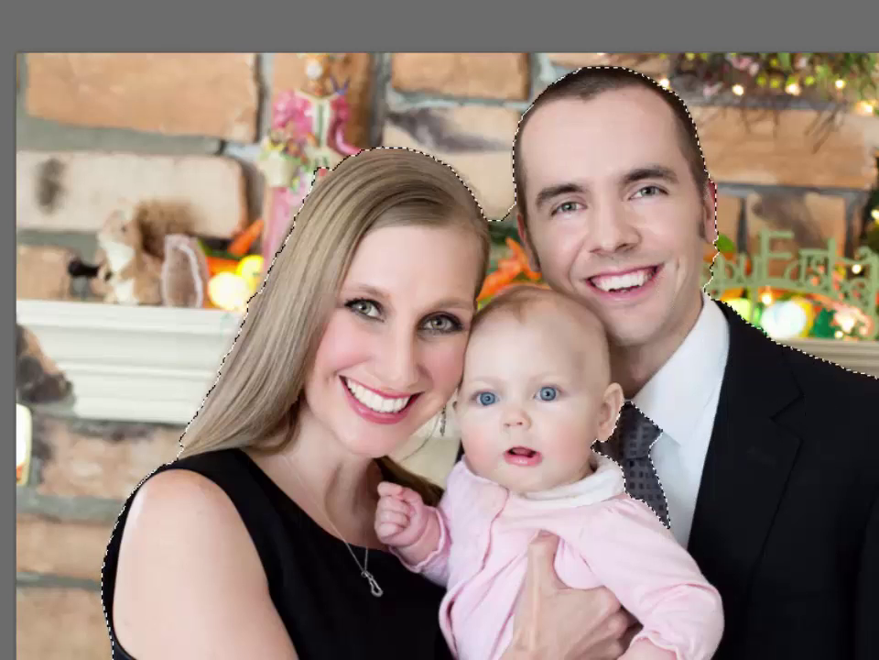
click(638, 476)
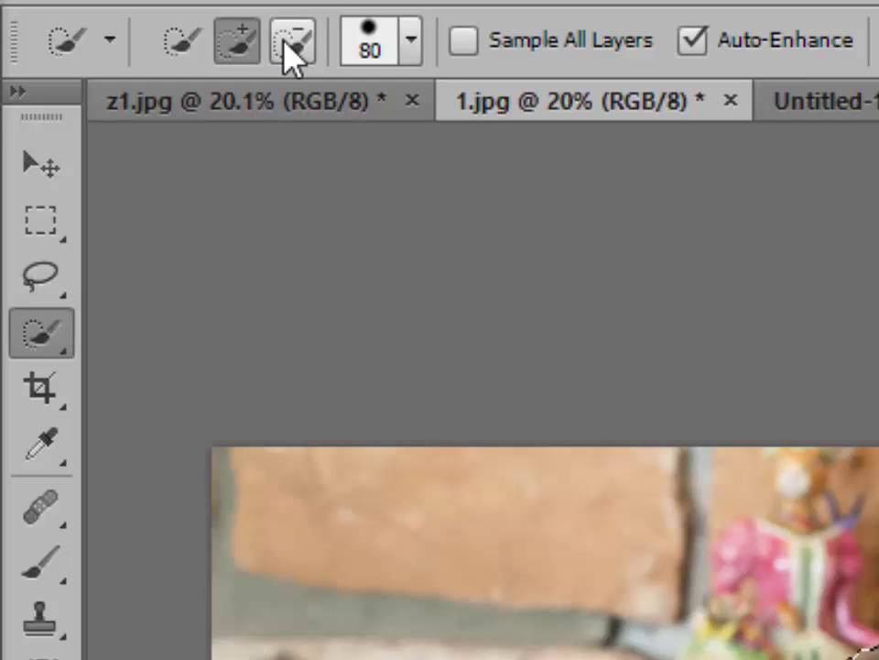
Step: Subtract the background gap between the woman's hair, the baby's head and the man's face from the selection, reducing the brush size to 40
click(291, 53)
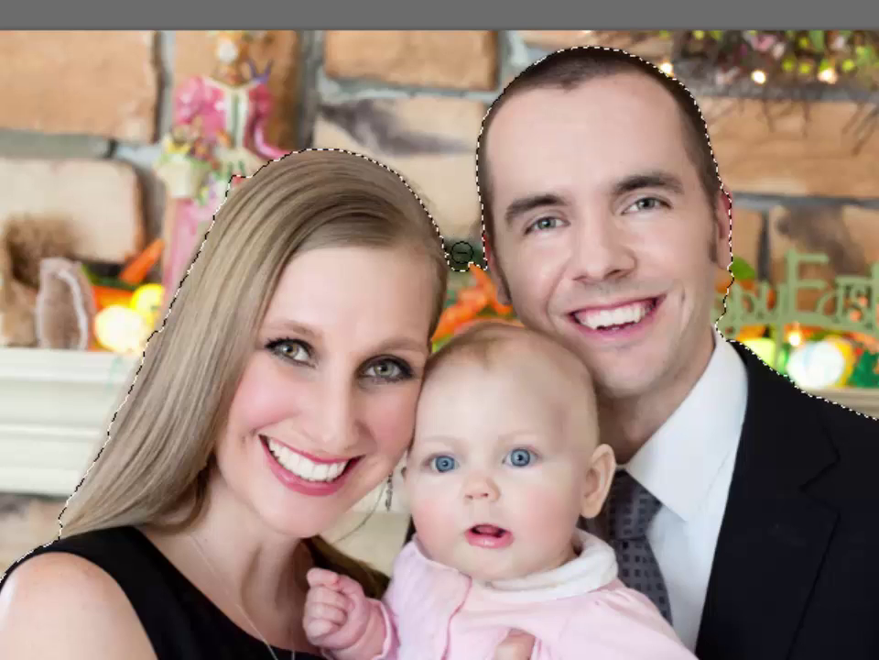
drag(463, 252, 466, 303)
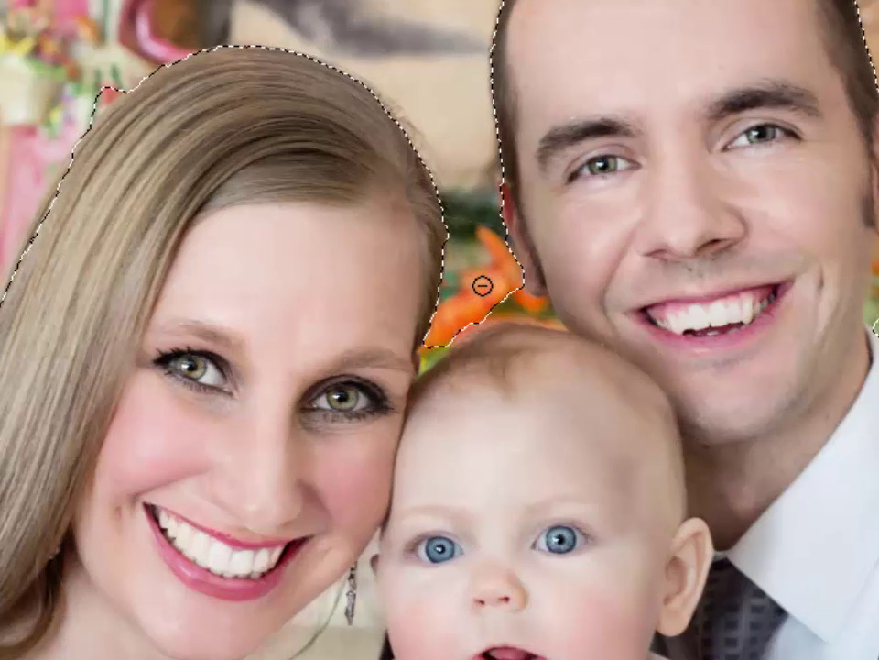
mouse_move(481, 286)
mouse_down()
mouse_move(528, 316)
mouse_move(546, 318)
mouse_move(518, 309)
mouse_move(563, 326)
mouse_up()
key(bracketleft)
key(bracketleft)
click(557, 321)
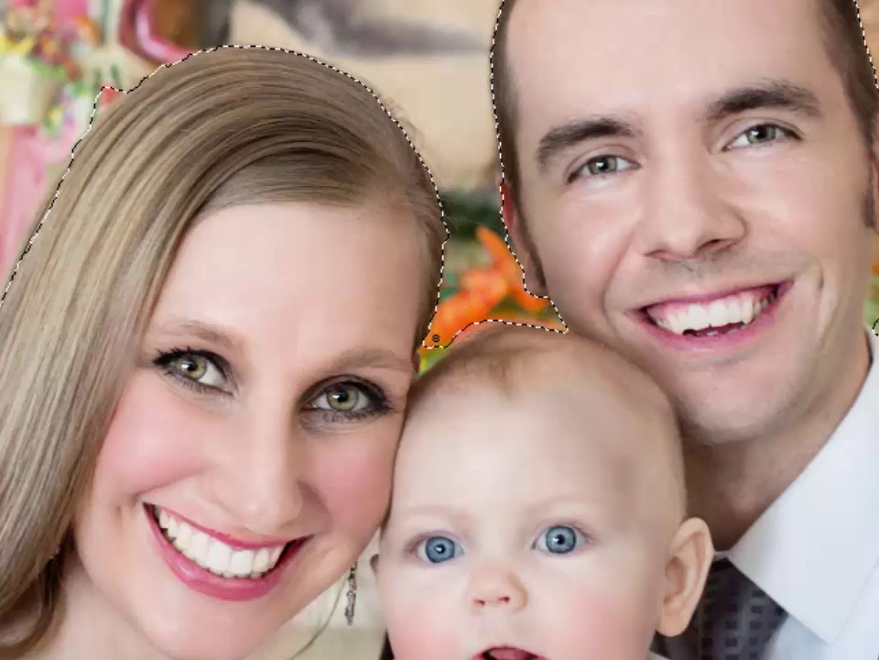
mouse_move(432, 349)
mouse_down()
mouse_move(426, 363)
mouse_move(469, 327)
mouse_up()
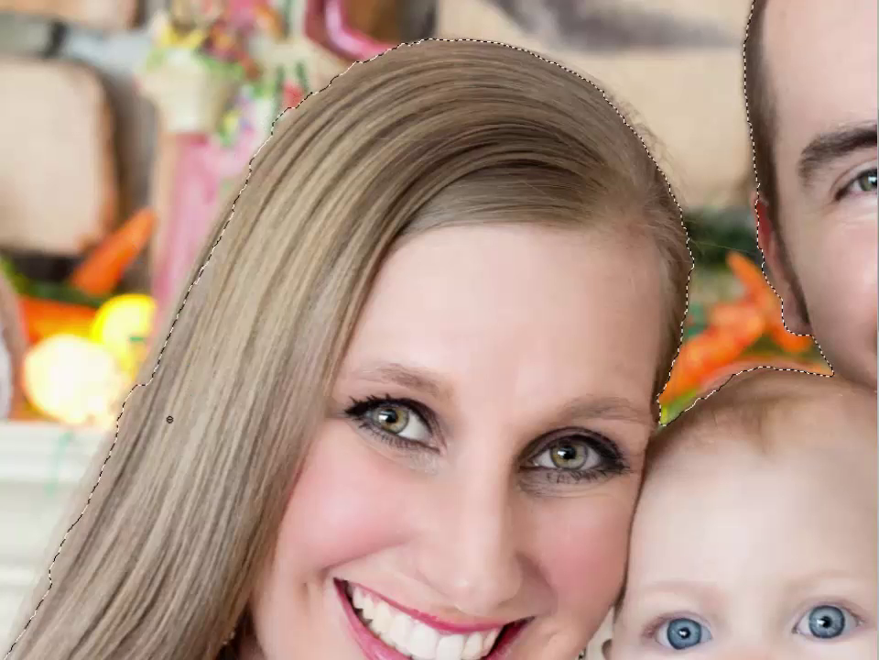
Step: Subtract the background gap beside the woman's earring, between her neck and the baby, from the selection
scroll(169, 417, down, 6)
scroll(249, 498, down, 1)
scroll(372, 354, up, 5)
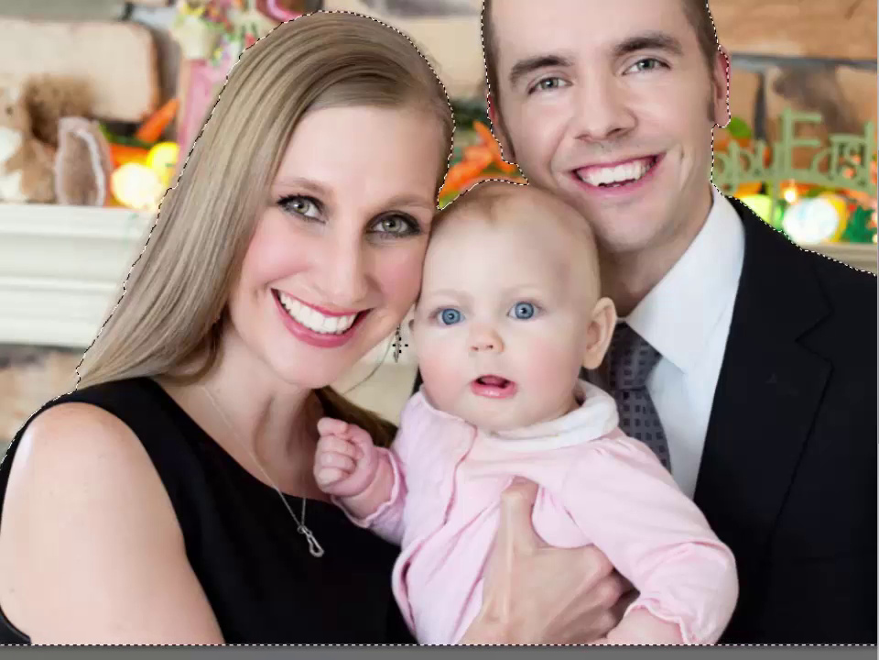
mouse_move(399, 345)
mouse_down()
mouse_move(373, 364)
mouse_move(363, 381)
mouse_move(371, 380)
mouse_up()
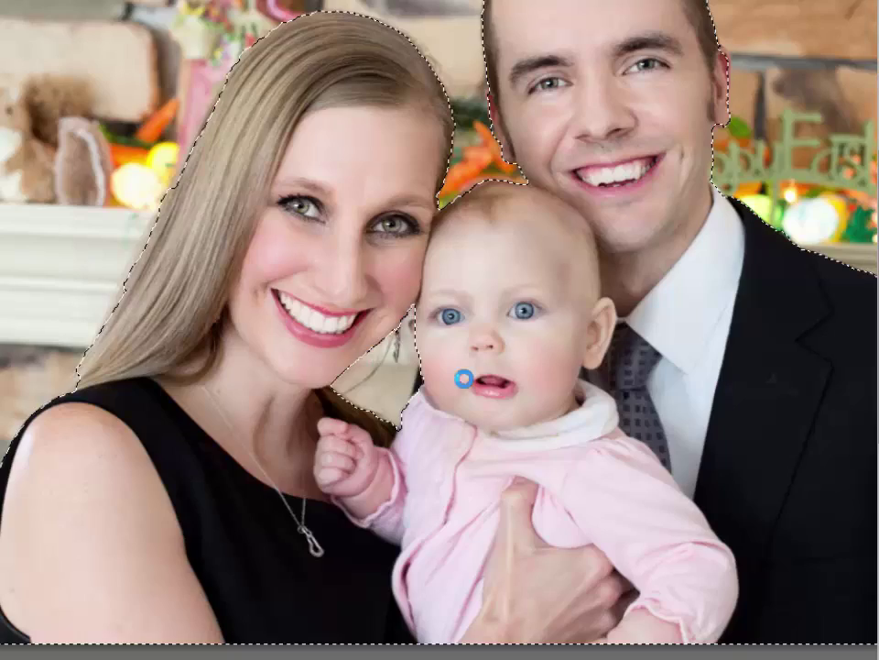
Step: Correct the selection along the outer edge of the woman's long hair, adding missed strands and subtracting the yellow lights beside it
scroll(694, 438, down, 4)
scroll(262, 281, up, 3)
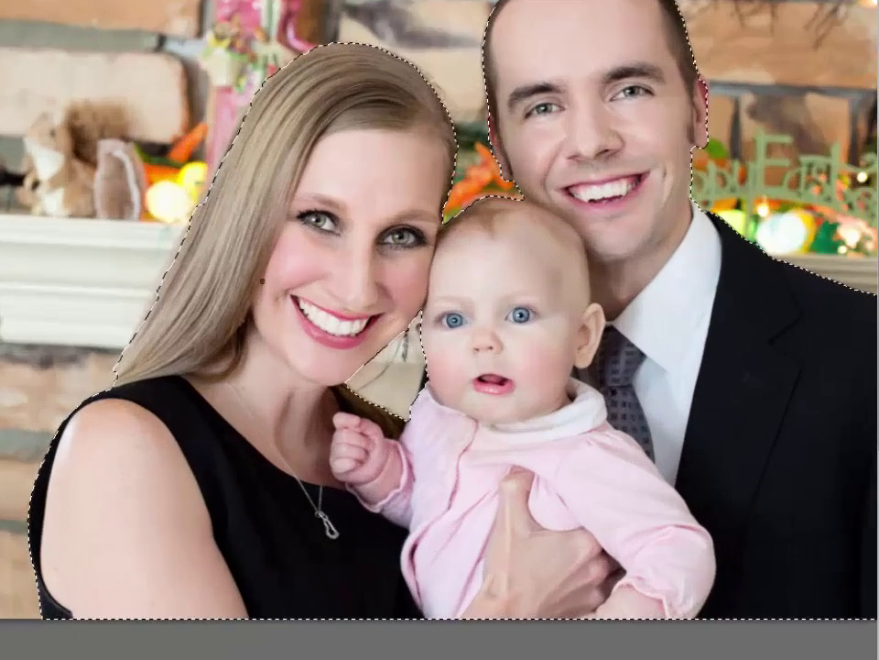
scroll(262, 282, up, 4)
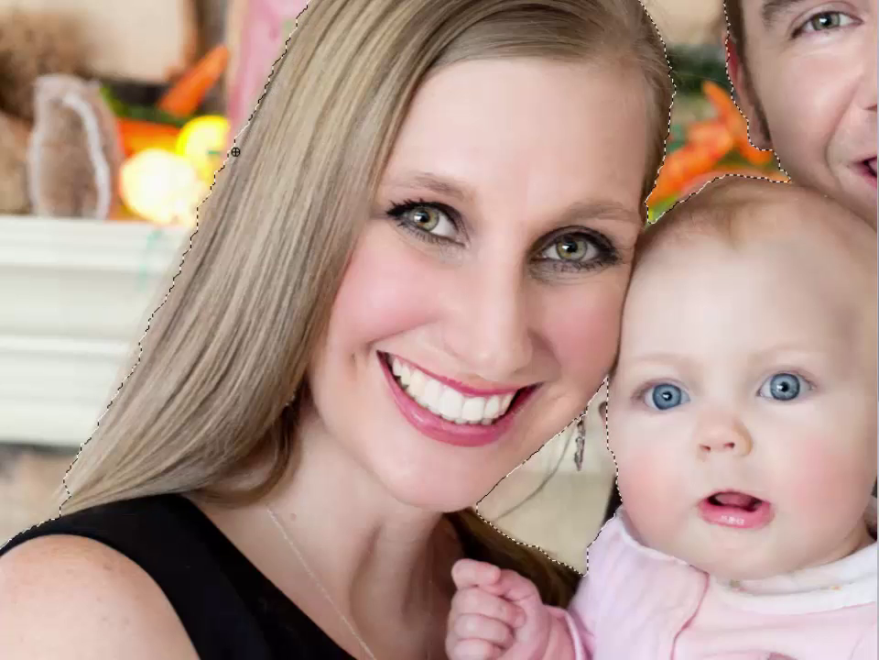
drag(194, 220, 209, 240)
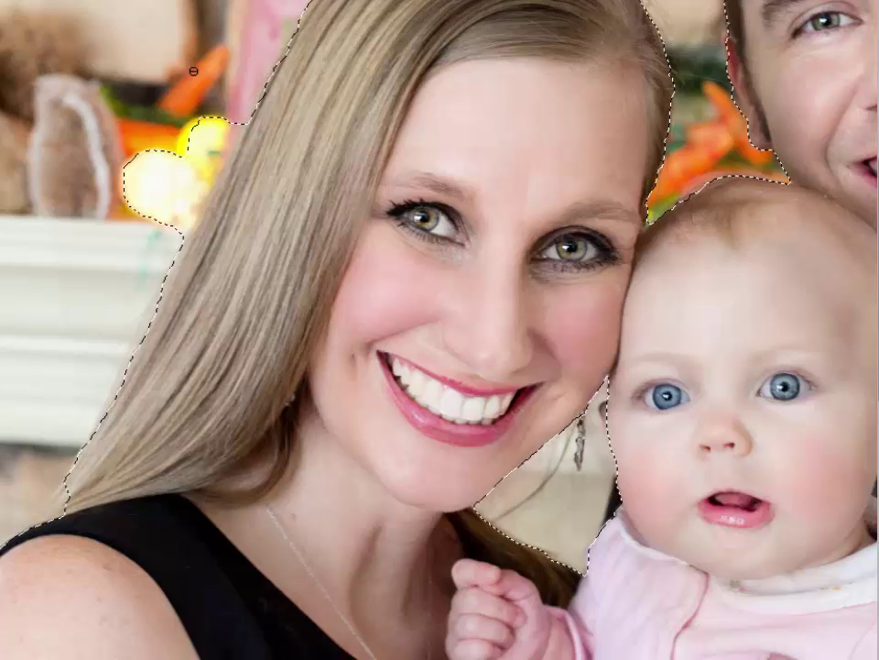
mouse_move(201, 86)
mouse_down()
mouse_move(180, 156)
mouse_move(218, 115)
mouse_move(206, 148)
mouse_move(227, 117)
mouse_move(218, 140)
mouse_move(229, 118)
mouse_move(232, 129)
mouse_move(235, 117)
mouse_move(193, 169)
mouse_move(172, 219)
mouse_move(154, 145)
mouse_up()
mouse_move(183, 205)
mouse_down()
mouse_move(179, 212)
mouse_move(244, 66)
mouse_up()
scroll(599, 139, down, 3)
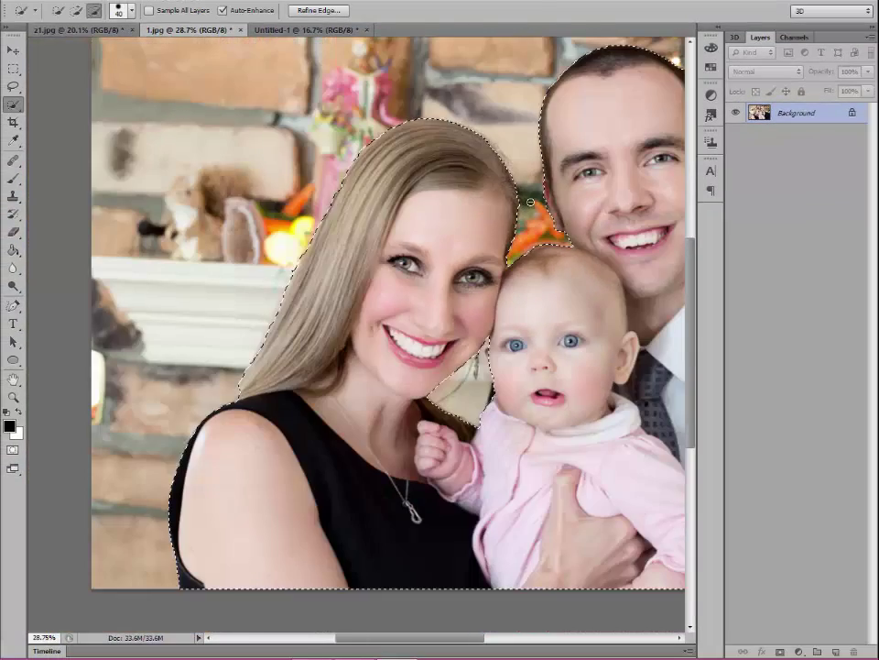
Step: Start Refine Edge on the selection and set the radius to 16.4 px and Shift Edge to -36%
scroll(531, 201, down, 1)
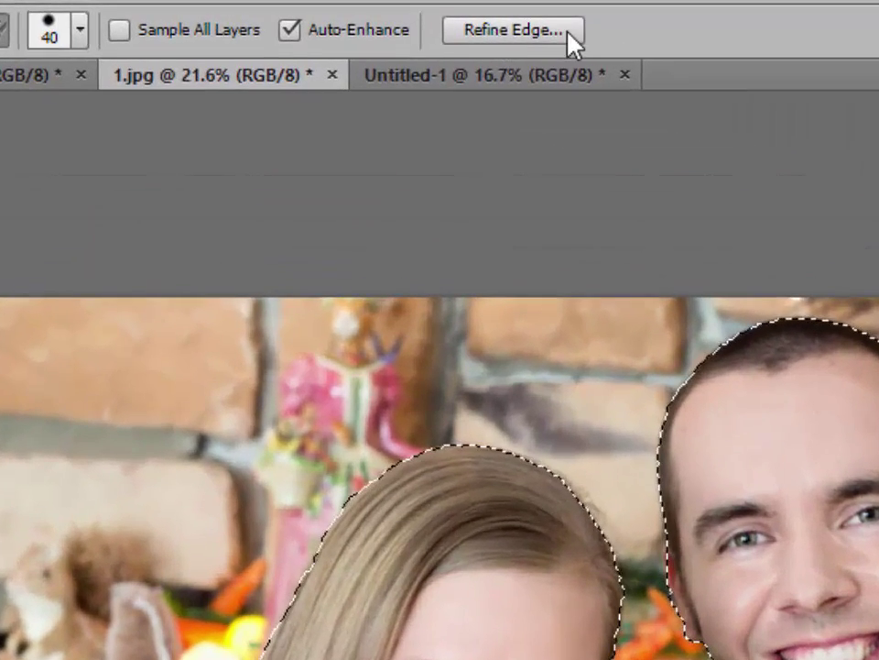
click(550, 33)
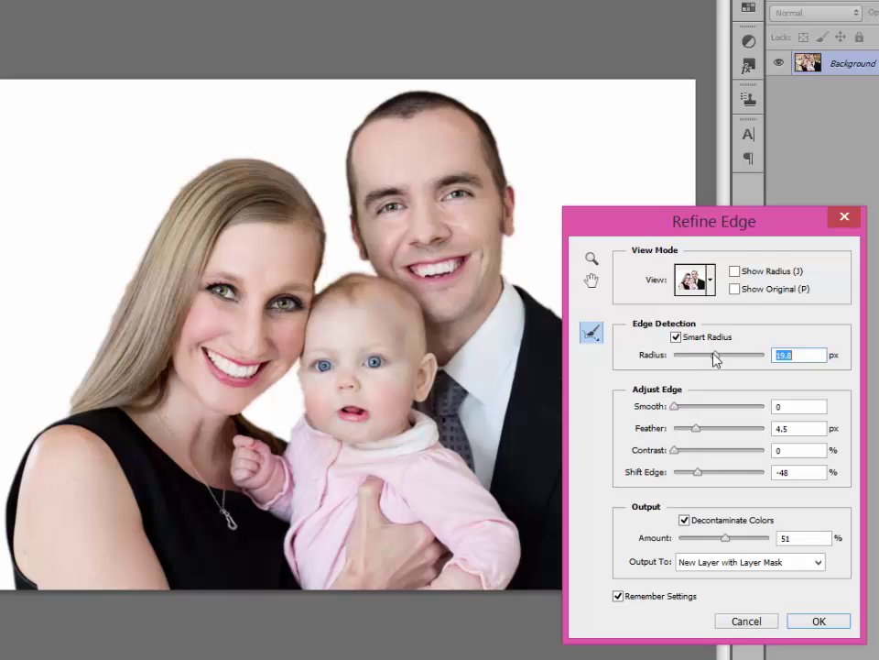
drag(716, 356, 672, 365)
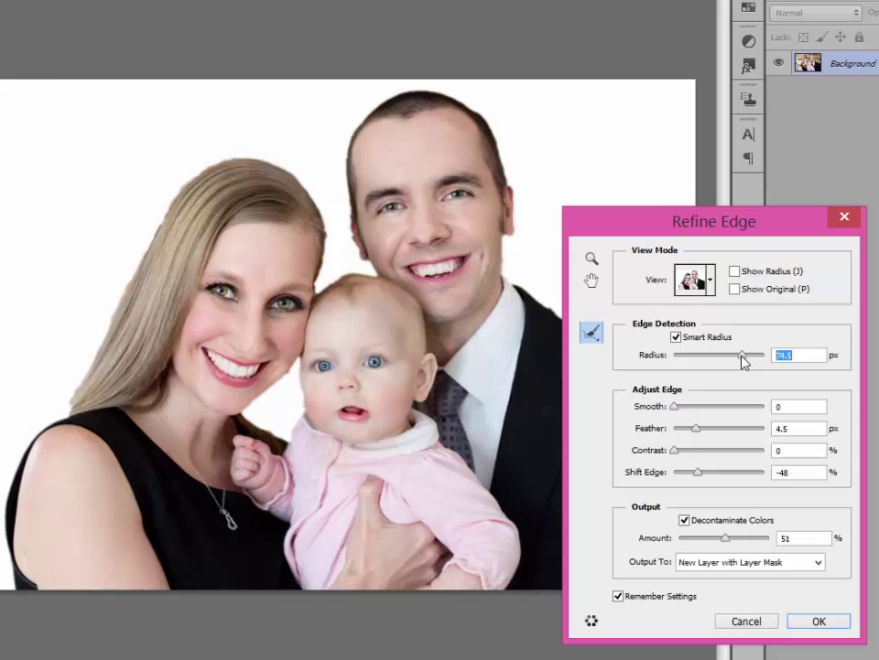
drag(741, 354, 714, 356)
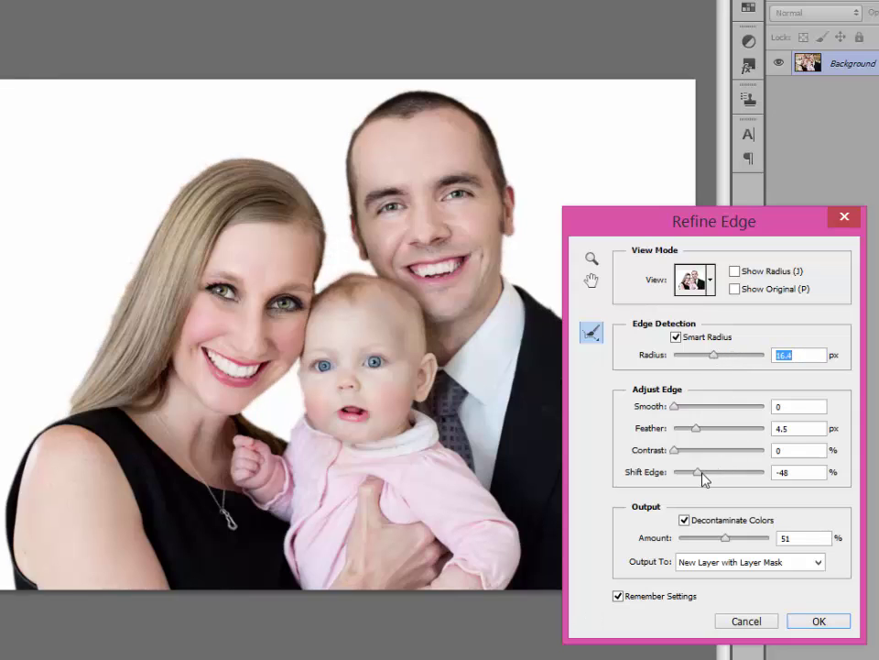
drag(703, 479, 714, 480)
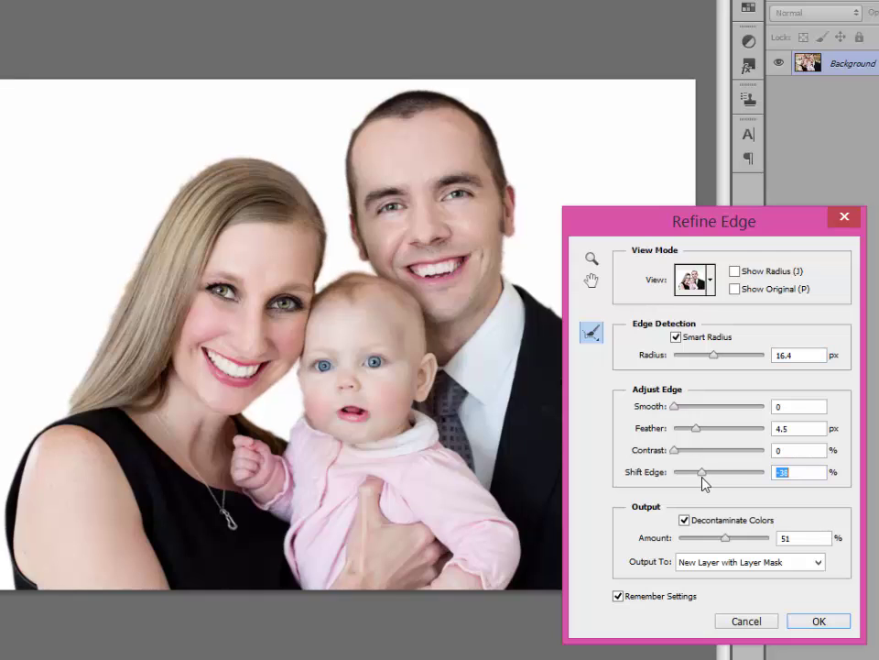
drag(704, 477, 704, 477)
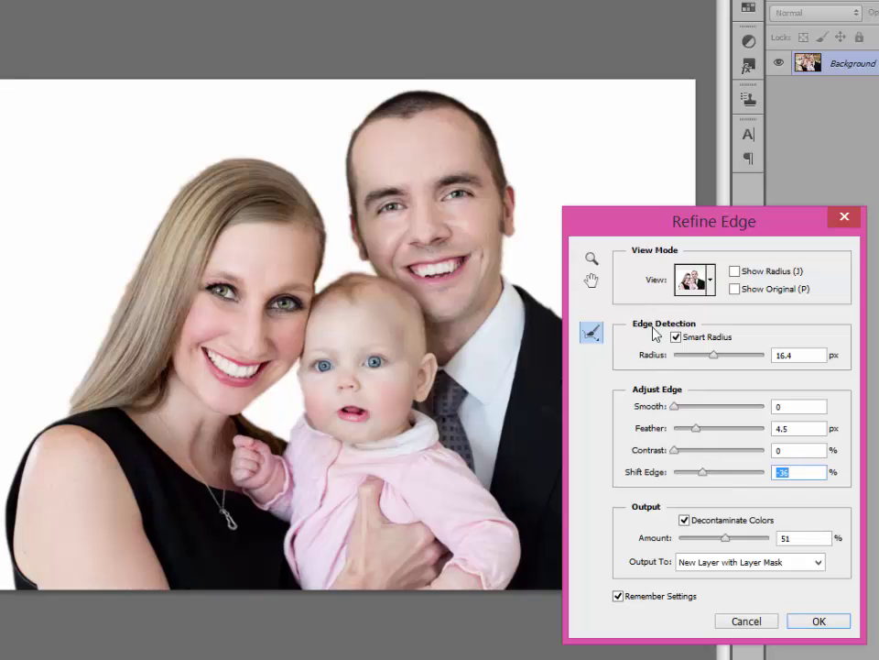
Step: Brush the woman's hair edge and the man's head edge with the Refine Radius Tool and output a new layer with layer mask
click(592, 335)
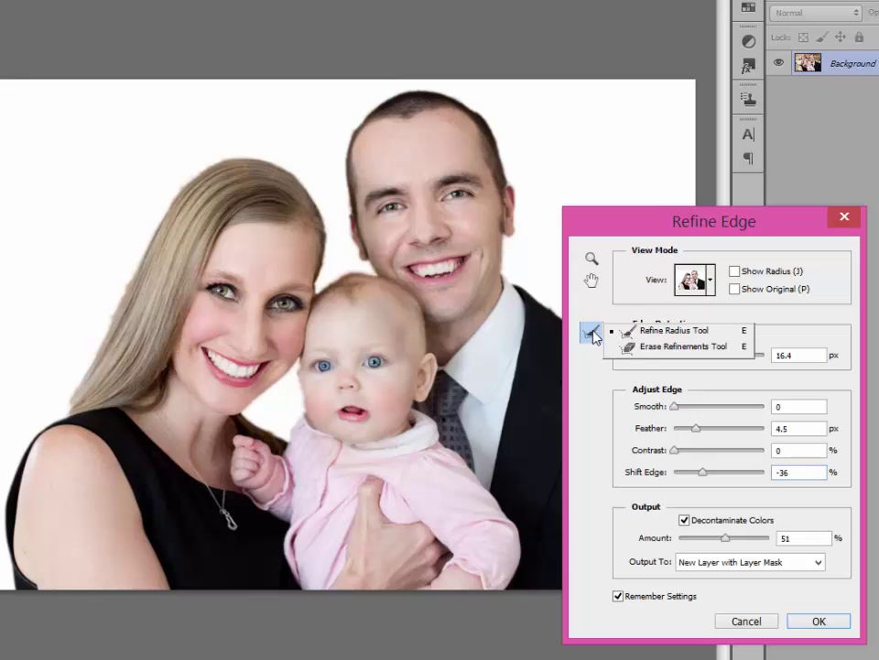
click(593, 335)
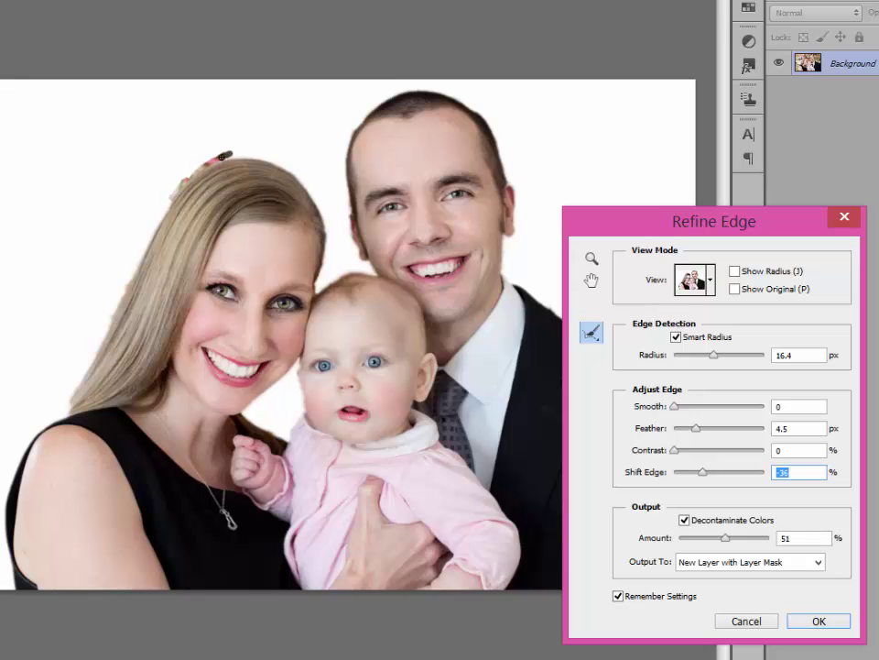
drag(229, 156, 181, 190)
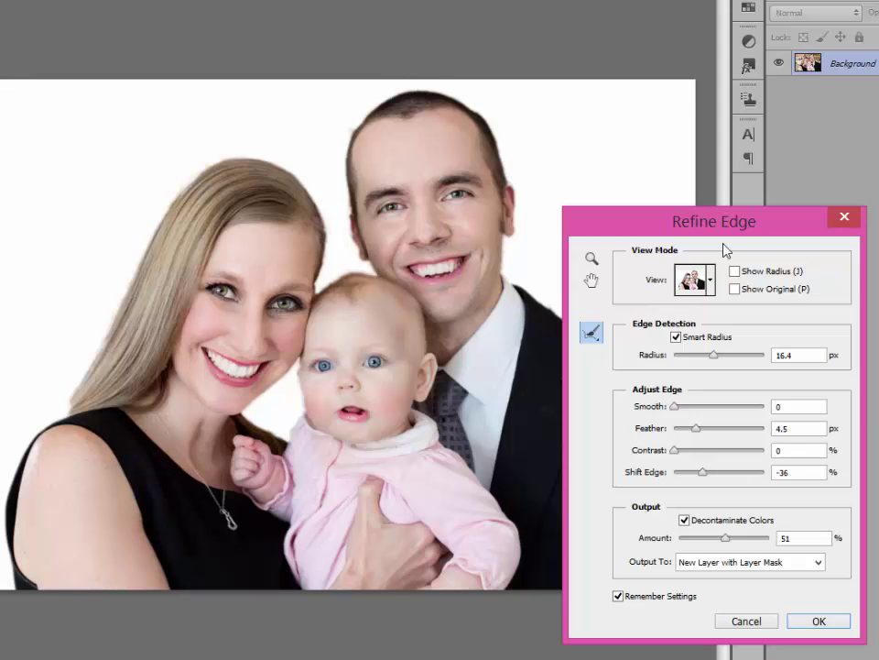
key(ctrl+minus)
key(ctrl+minus)
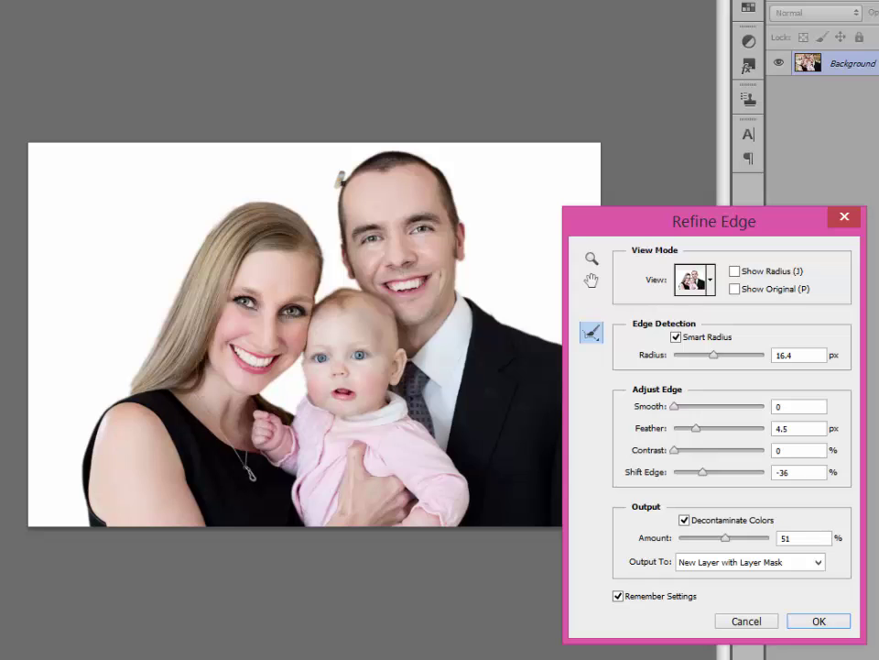
click(817, 624)
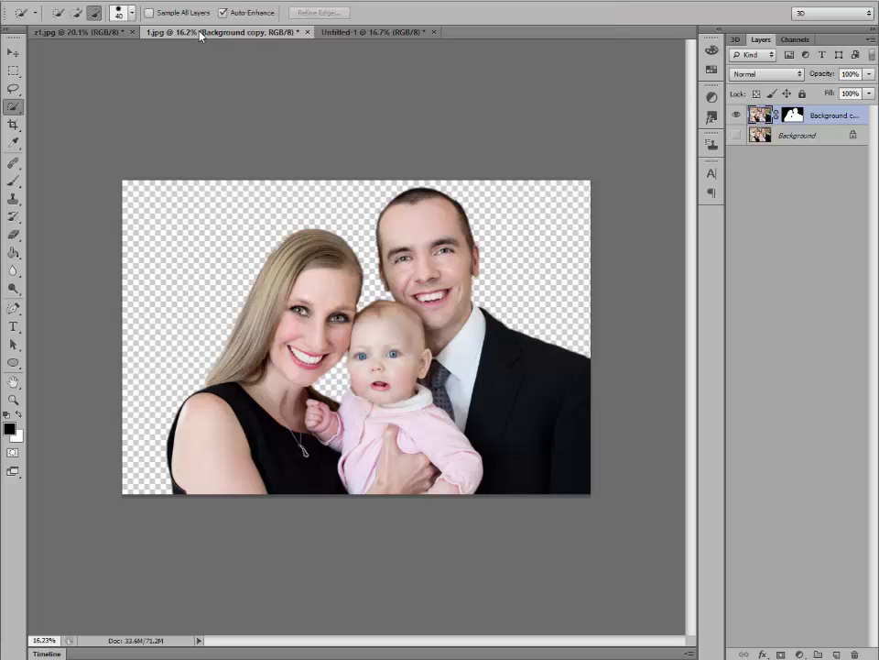
Step: Float 1.jpg in its own window and copy its masked family layer onto the bokeh backdrop in Untitled-1 with the Move tool
drag(199, 35, 439, 256)
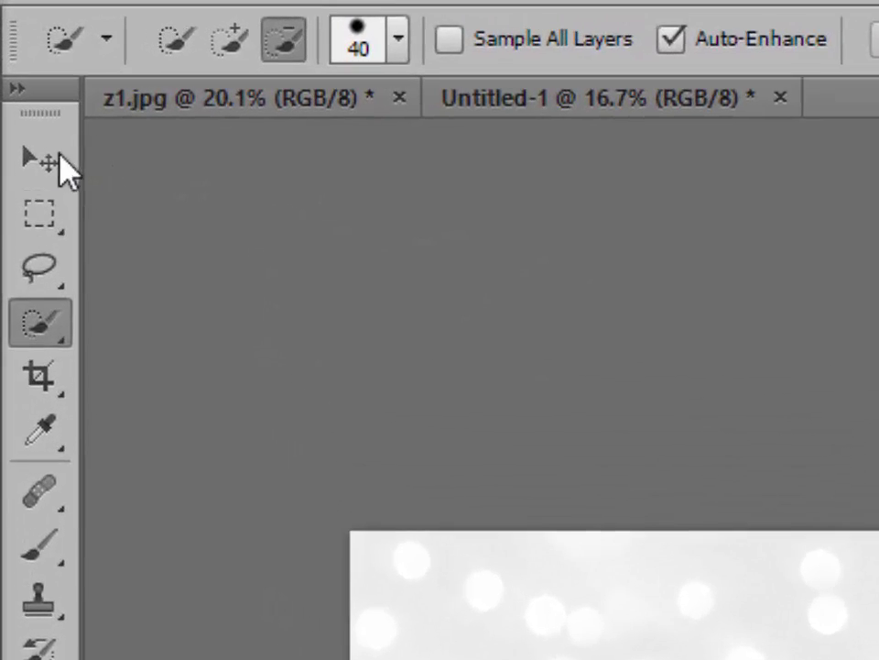
click(13, 54)
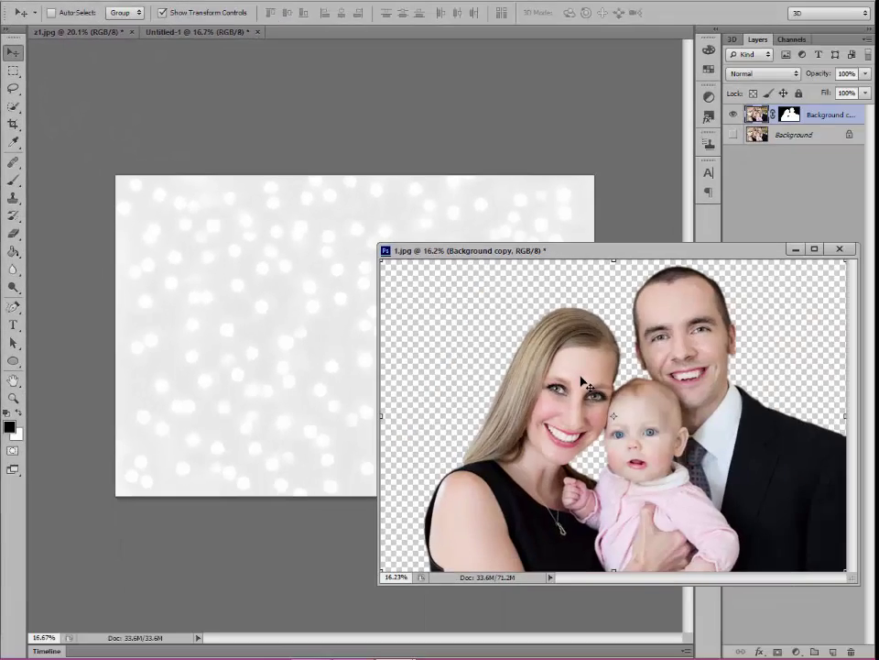
drag(581, 377, 256, 281)
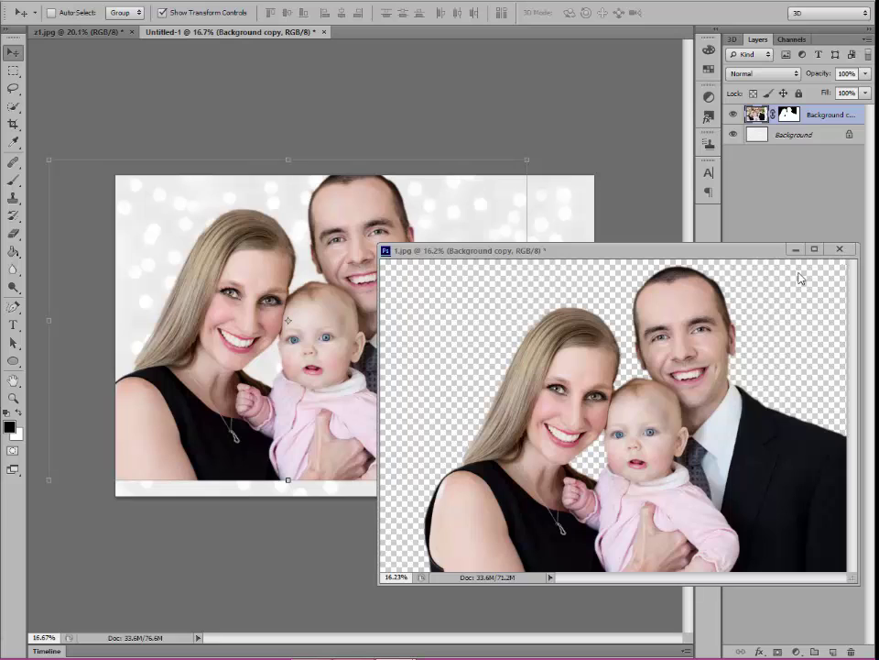
Step: Close 1.jpg without saving and move the family layer so that it aligns with the edges of the Untitled-1 canvas
click(840, 250)
click(840, 251)
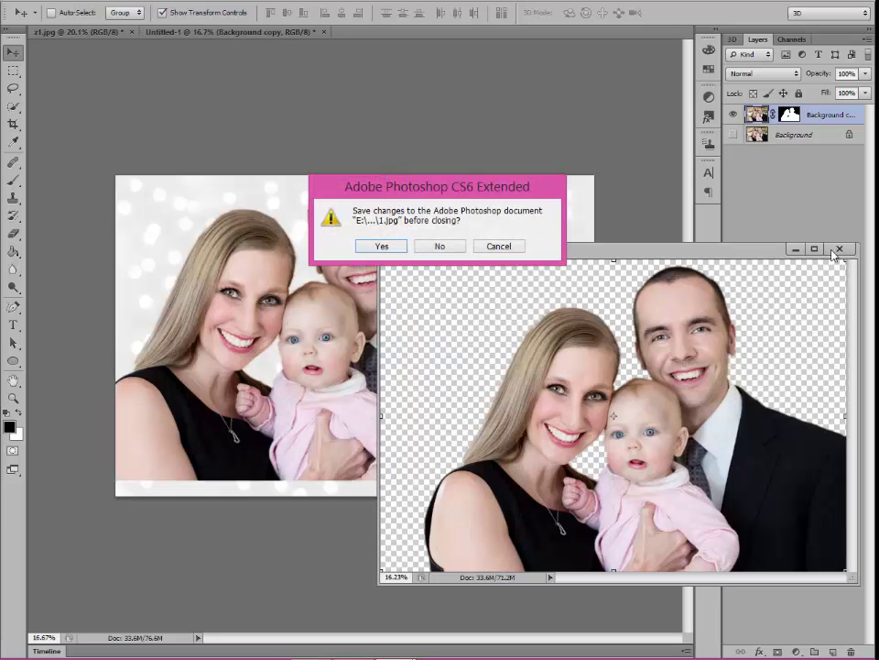
click(434, 250)
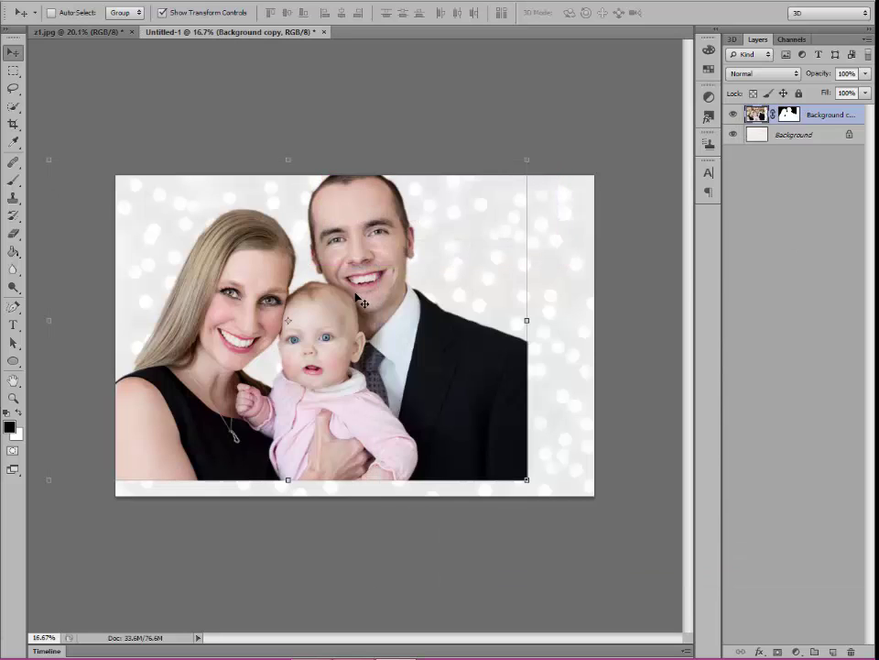
drag(368, 304, 423, 312)
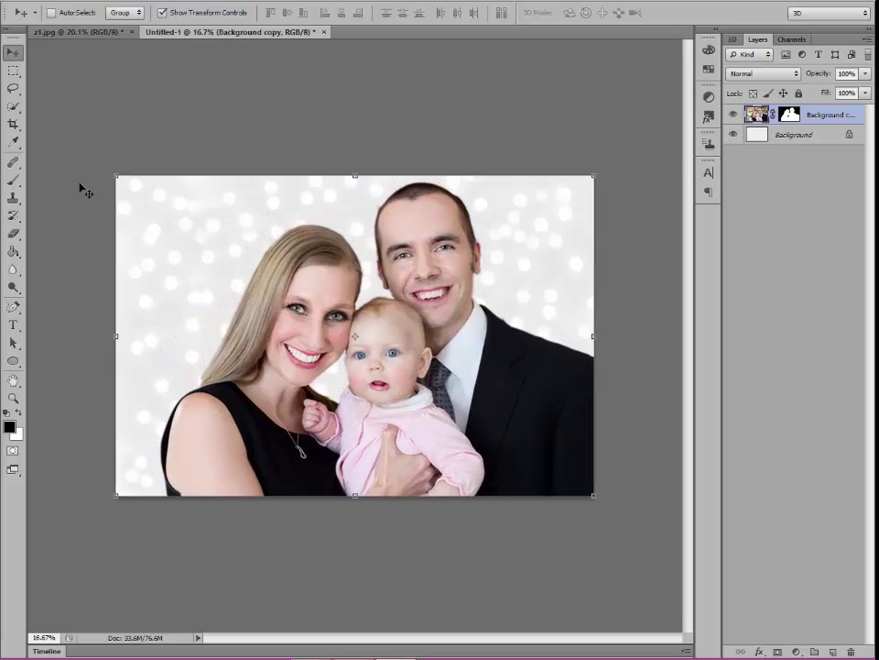
Step: Erase the leftover background specks beside the man's head with the Eraser tool at brush size 60
click(12, 72)
scroll(389, 179, up, 5)
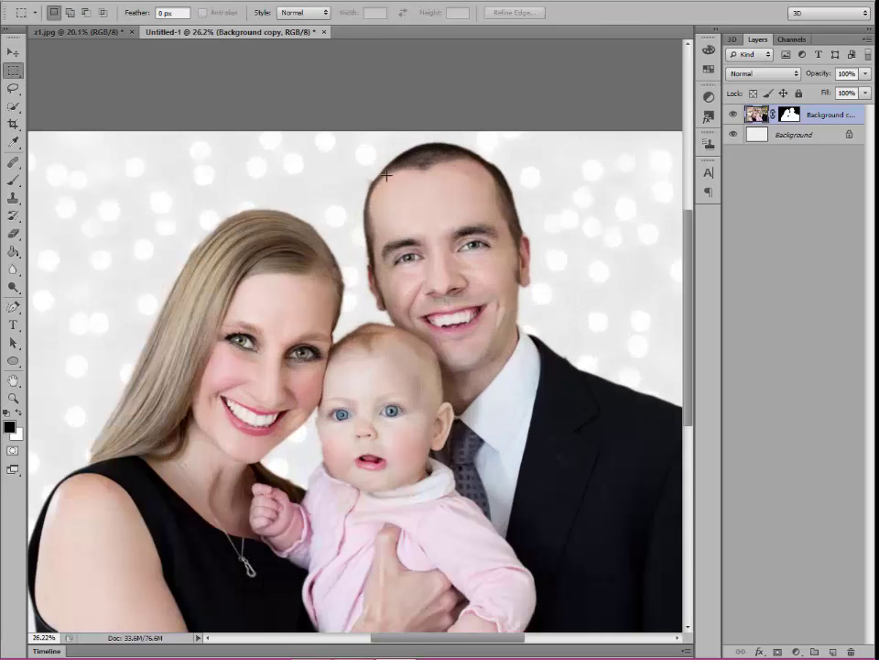
scroll(112, 182, down, 3)
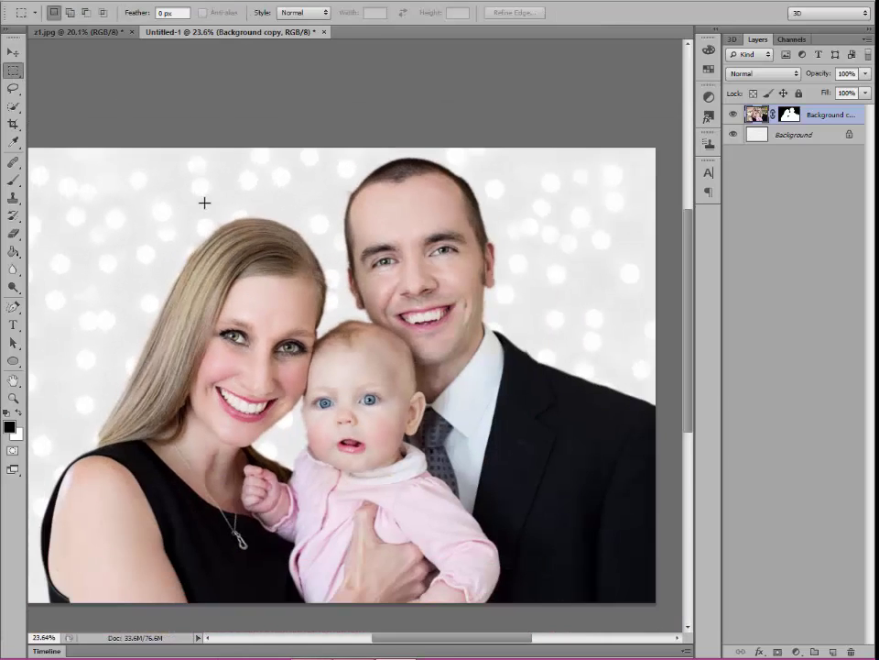
scroll(204, 202, up, 3)
click(13, 233)
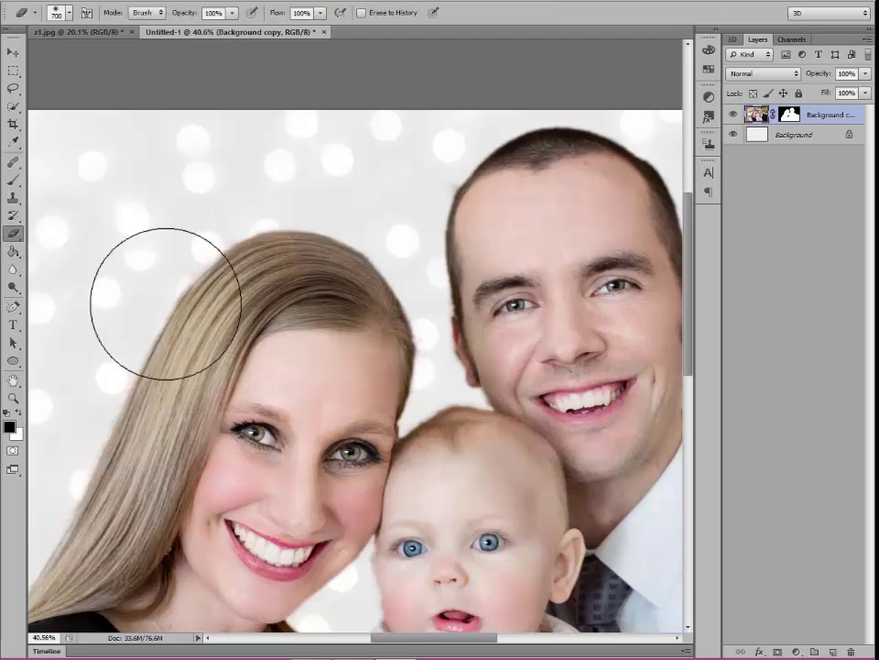
key(bracketleft)
key(bracketleft)
key(bracketleft)
key(bracketleft)
key(bracketleft)
key(bracketleft)
key(bracketleft)
key(bracketleft)
key(bracketleft)
key(bracketleft)
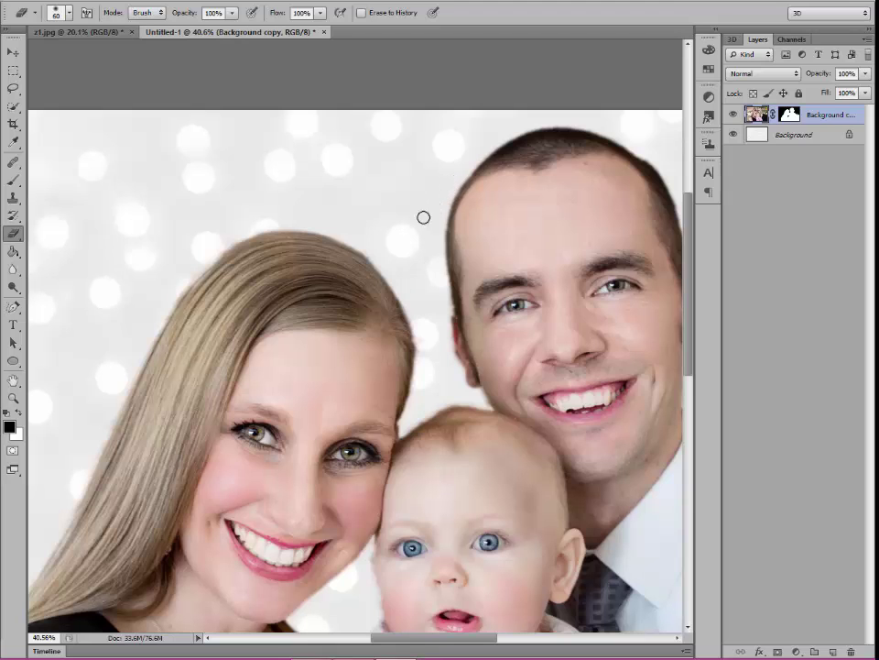
scroll(259, 239, down, 1)
scroll(259, 239, down, 3)
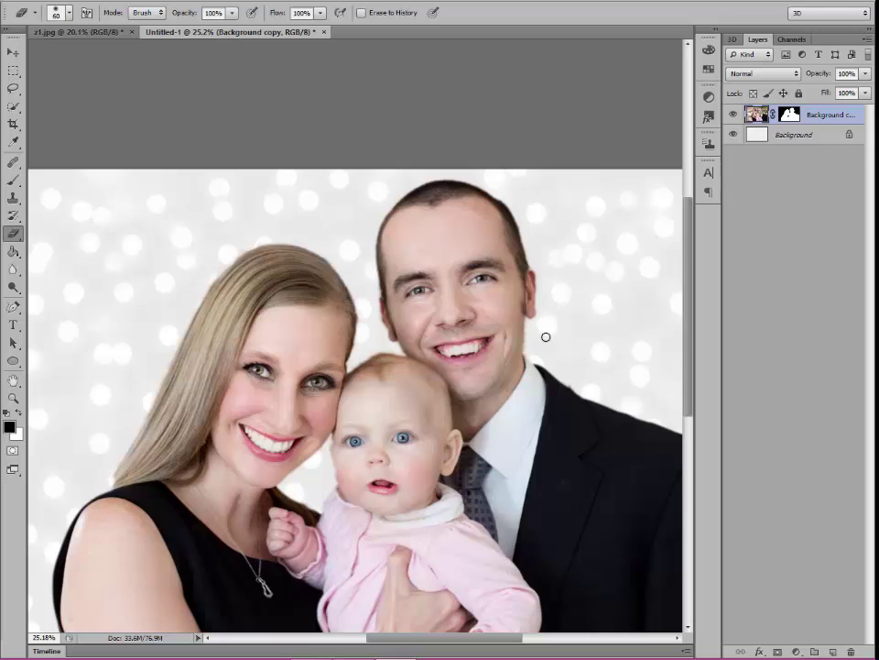
Step: Erase the leftover fringe along the man's cheek and neck below his ear with the Eraser at brush size 35
scroll(546, 336, up, 13)
key(bracketleft)
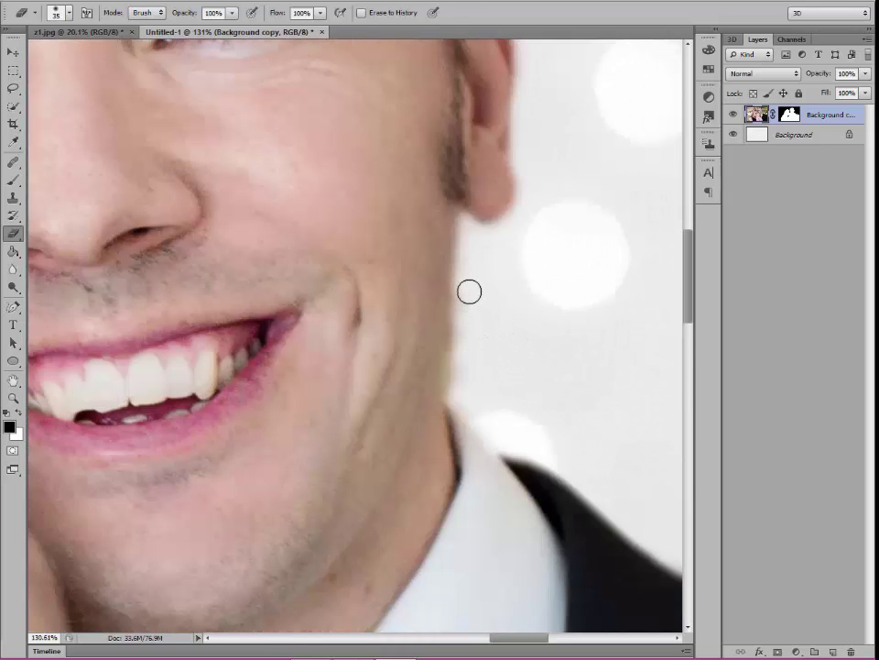
drag(469, 292, 464, 388)
scroll(513, 334, down, 15)
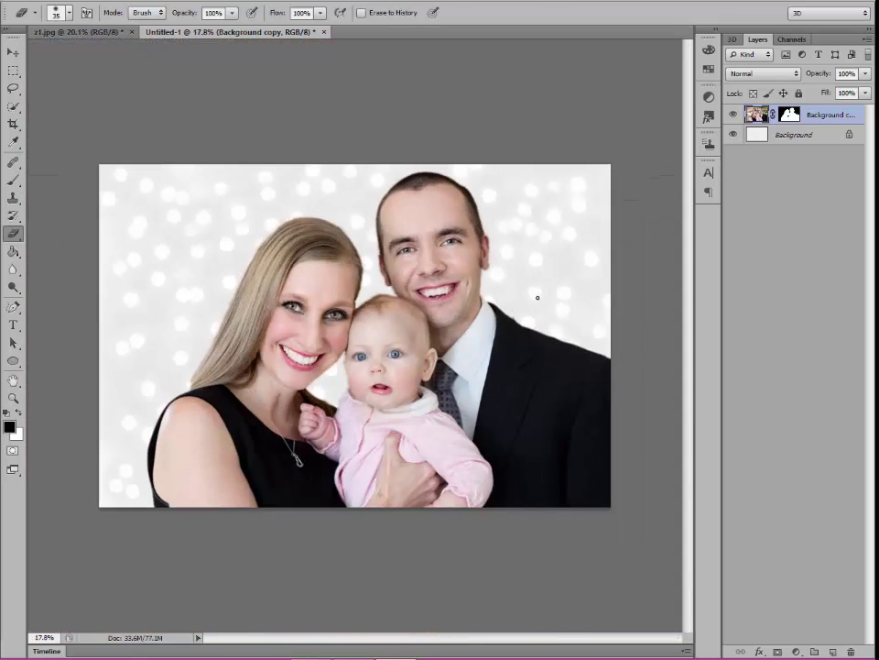
scroll(538, 297, up, 2)
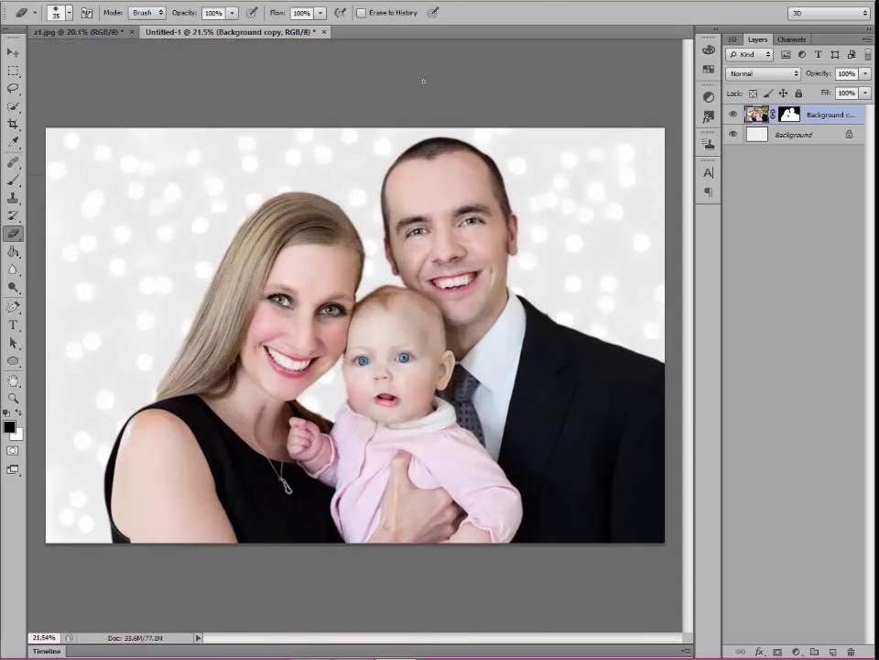